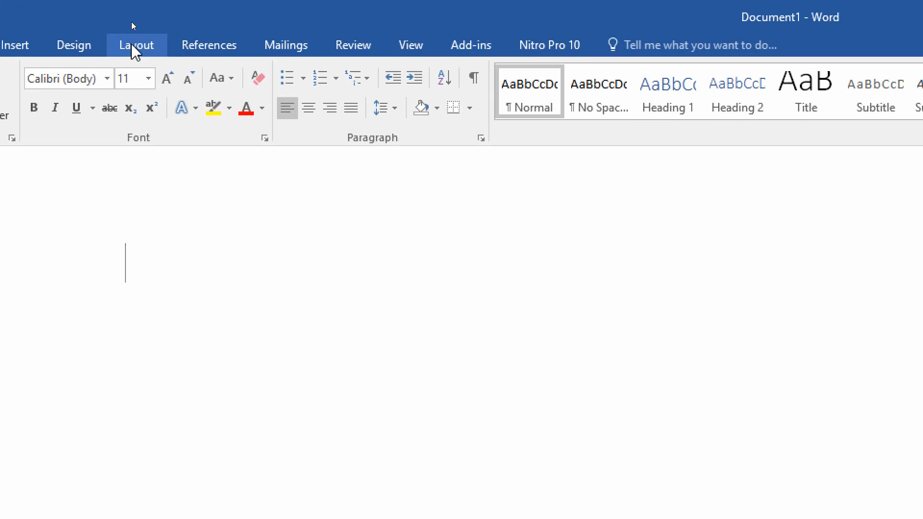
Set the document's top, bottom, left and right page margins to 0.
left_click(132, 46)
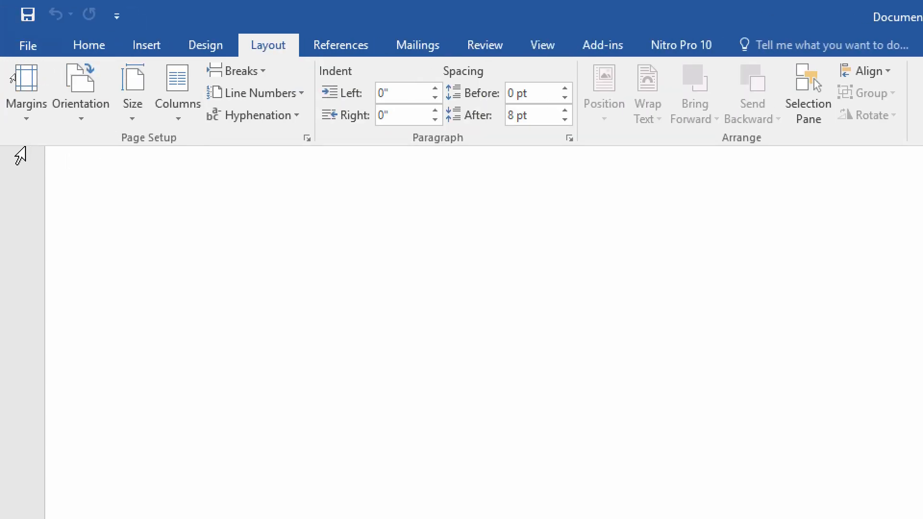
left_click(308, 140)
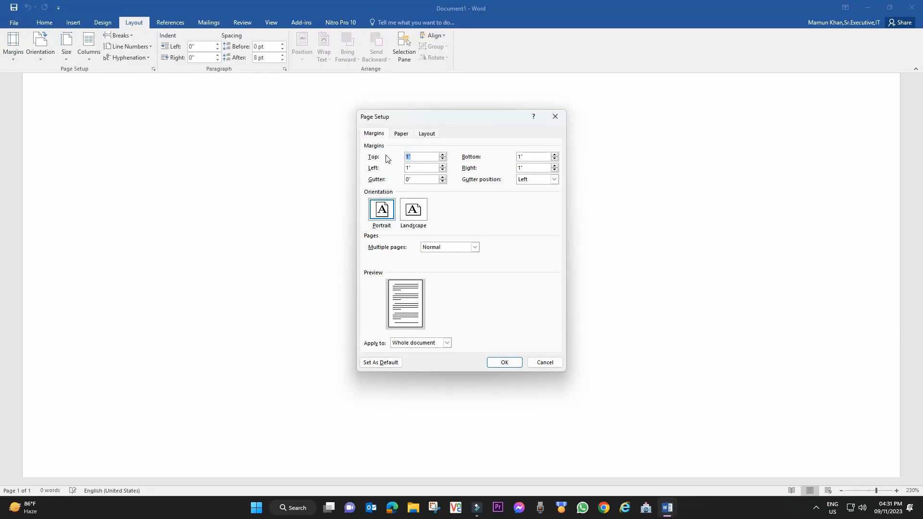
type("0")
key("Tab")
type("0")
key("Tab")
type("0")
key("Tab")
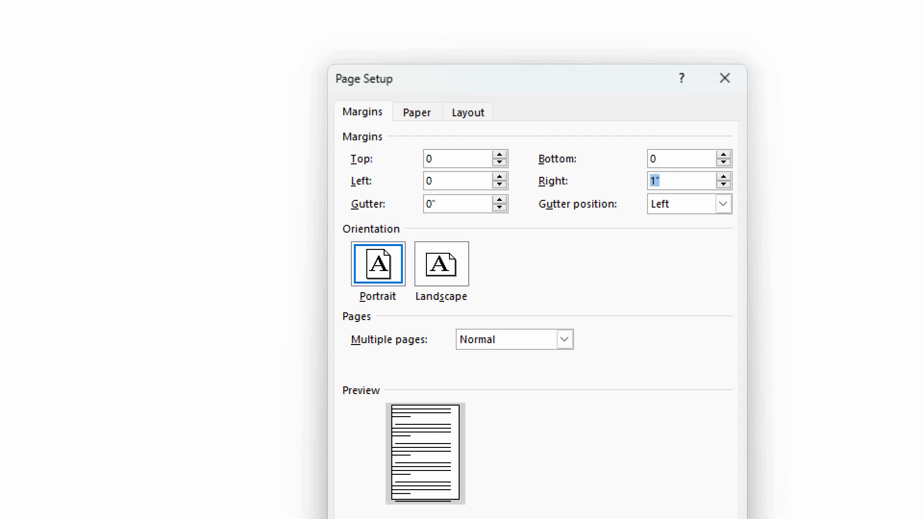
left_click(373, 114)
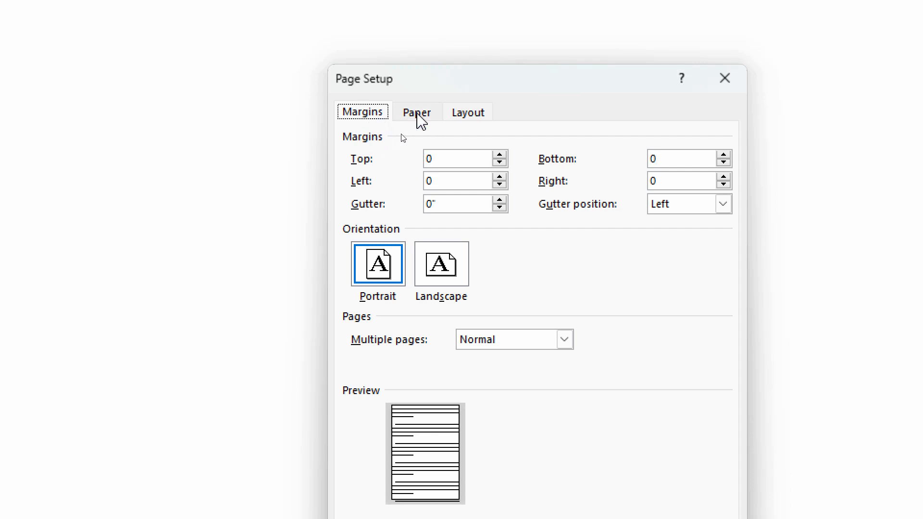
Set a custom paper size 3.4 inches wide and 2.2 inches high and apply the page setup.
left_click(417, 114)
double_click(411, 183)
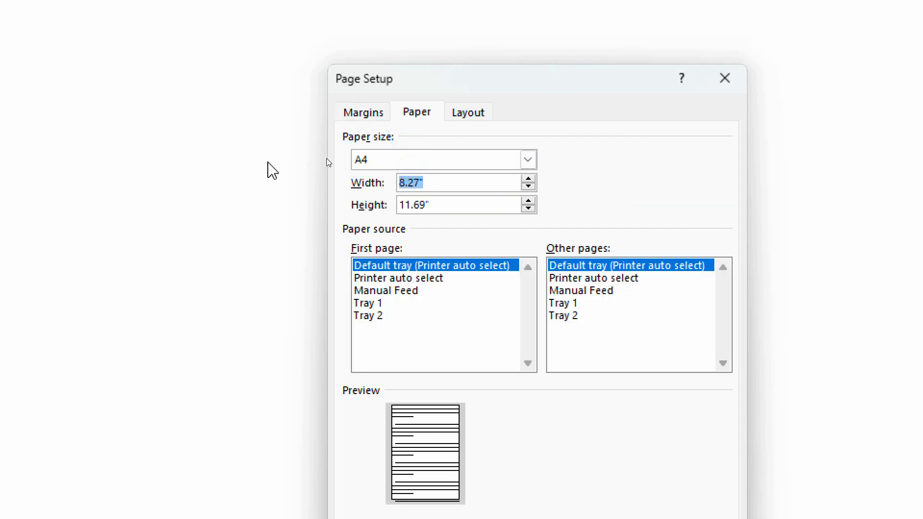
type("3.4")
key("Tab")
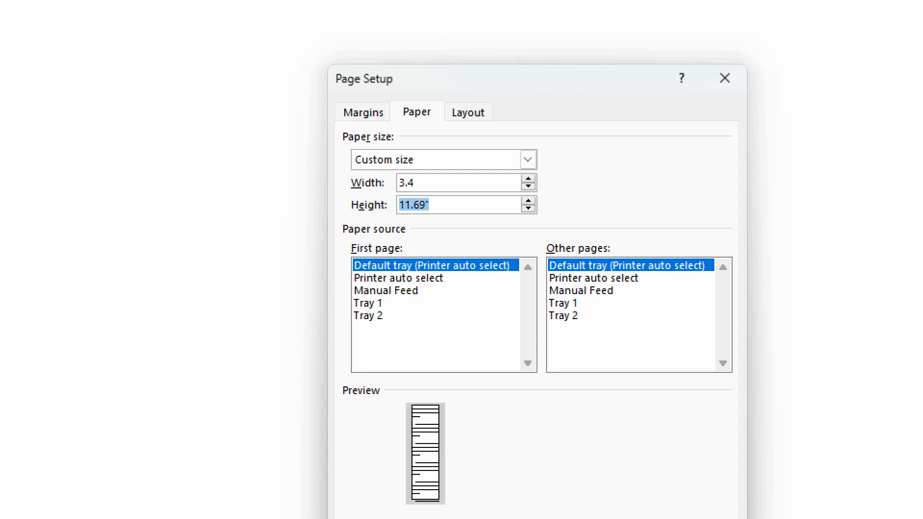
type("2.2")
left_click(414, 183)
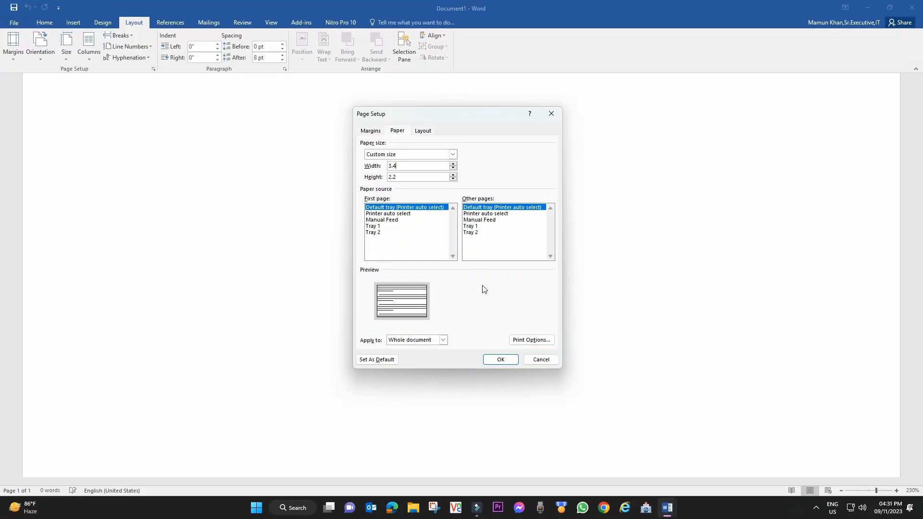
left_click(501, 359)
left_click(483, 289)
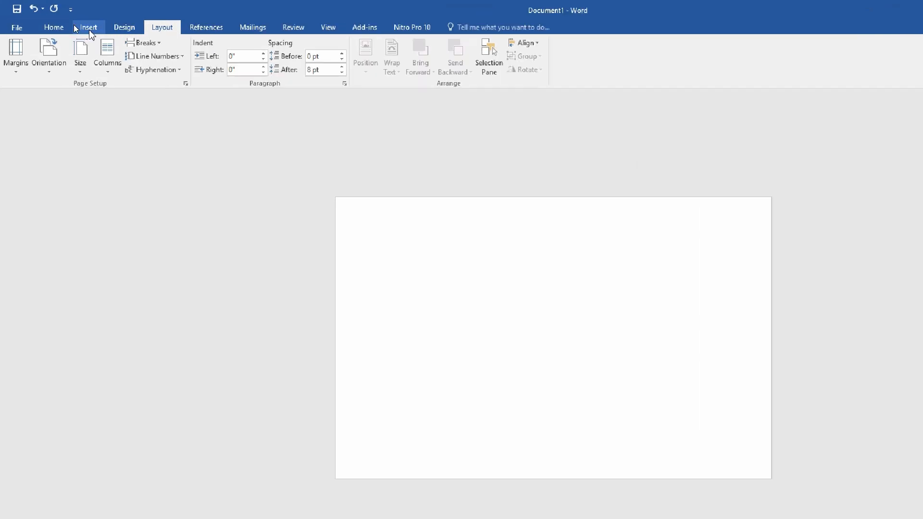
Draw a rectangle about 3.39 inches wide and 0.58 inches high across the upper edge of the page.
left_click(74, 24)
left_click(151, 61)
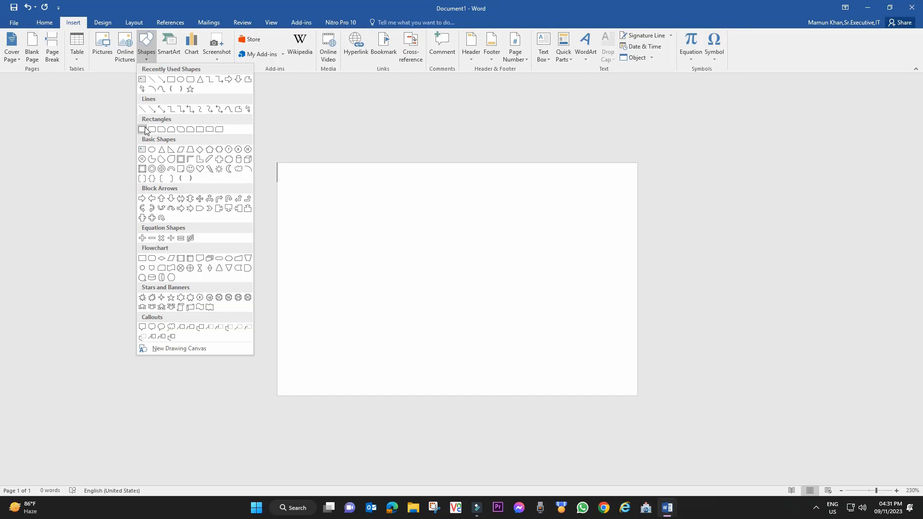
left_click(143, 129)
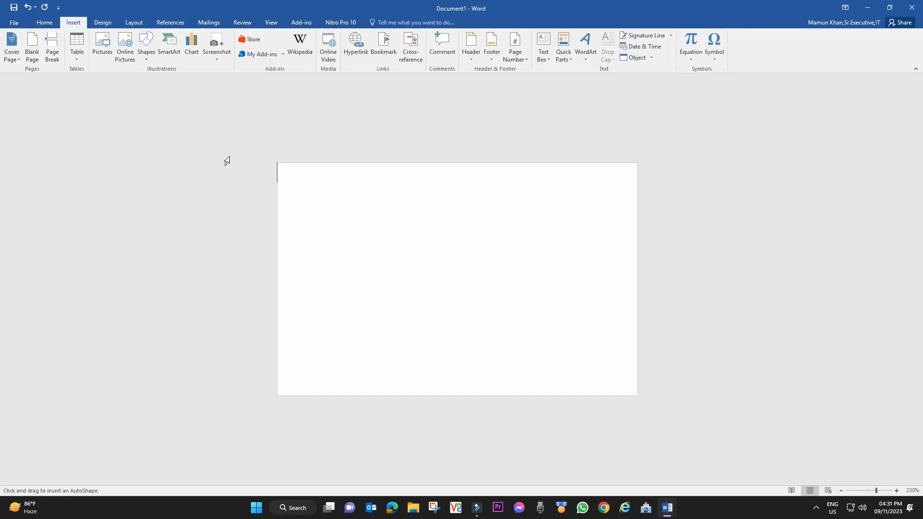
mouse_move(276, 164)
left_mouse_down()
mouse_move(641, 202)
mouse_move(637, 225)
left_mouse_up()
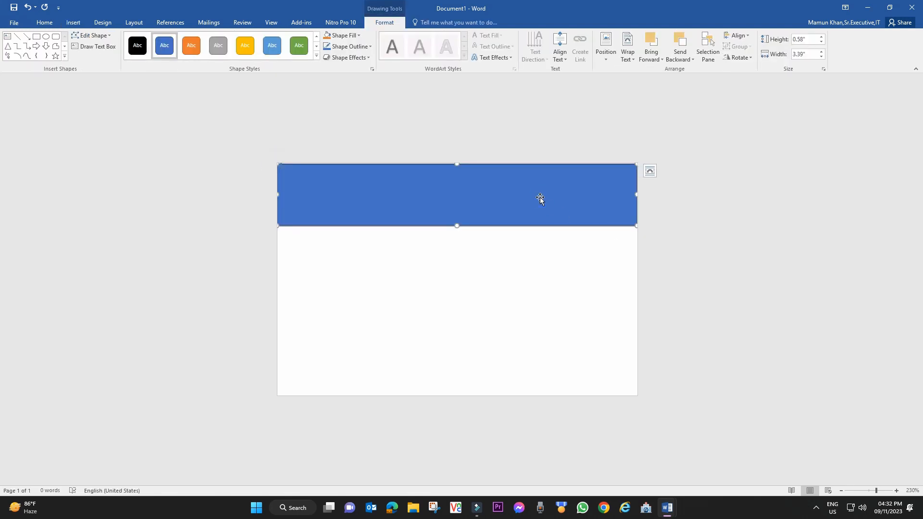
Remove the rectangle's outline and fill it with the standard Dark Blue color.
left_click(349, 47)
left_click(357, 131)
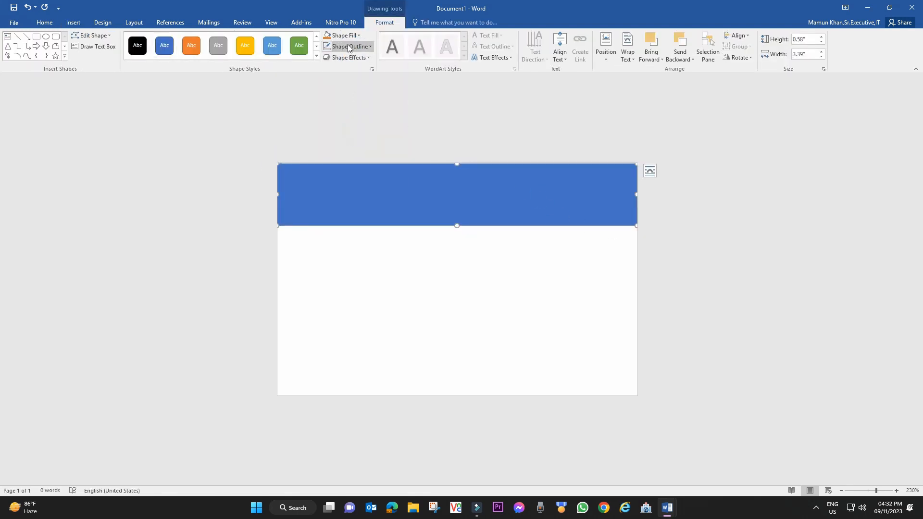
left_click(343, 36)
left_click(392, 110)
left_click(453, 196)
left_click(537, 336)
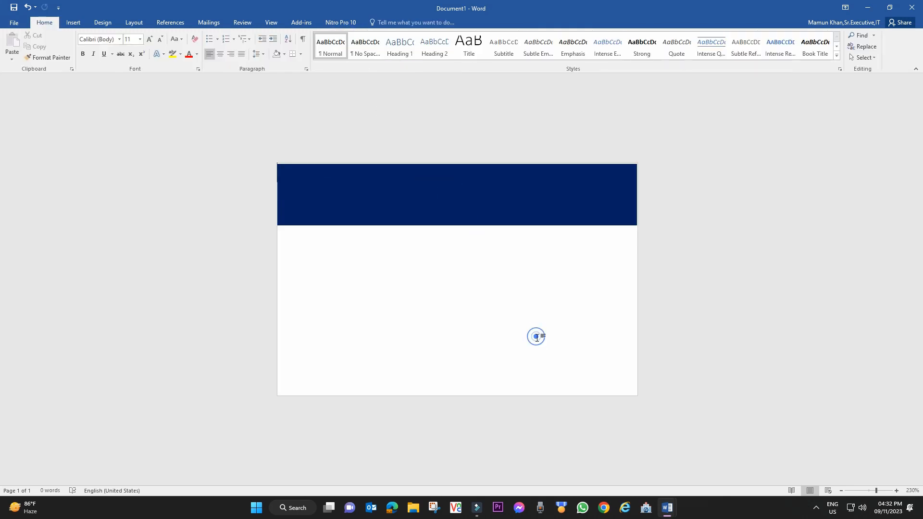
Extend the dark blue rectangle's upper and right edges so it reaches the page edges.
left_click(468, 176)
left_click_drag(459, 164, 459, 161)
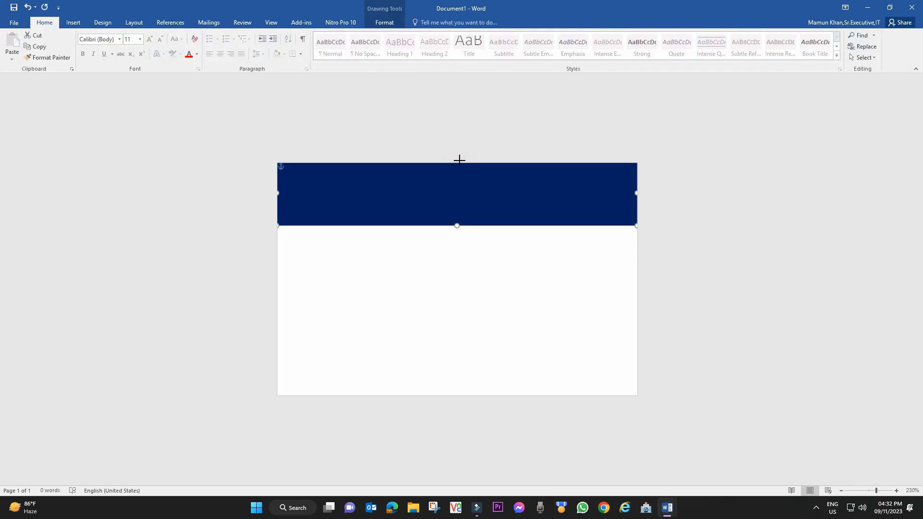
left_click(448, 260)
scroll(531, 283, "up", 9)
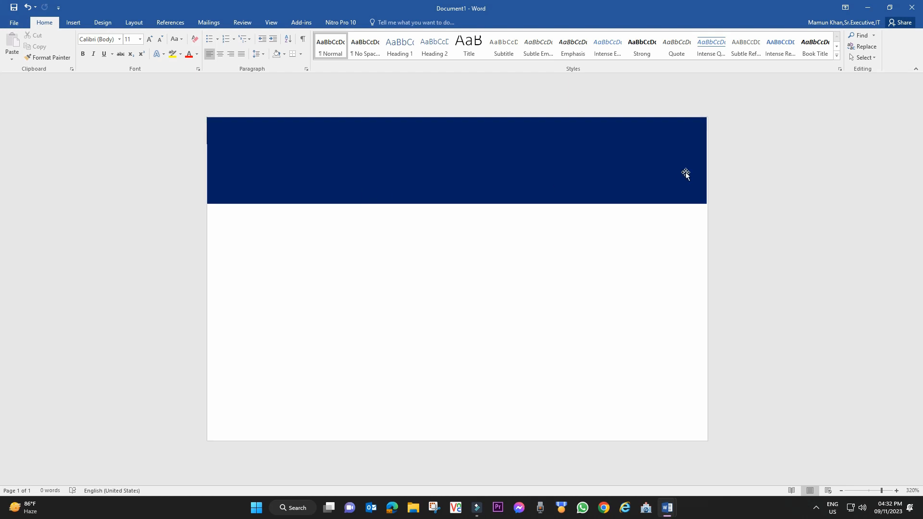
left_click(693, 171)
left_click_drag(707, 160, 708, 159)
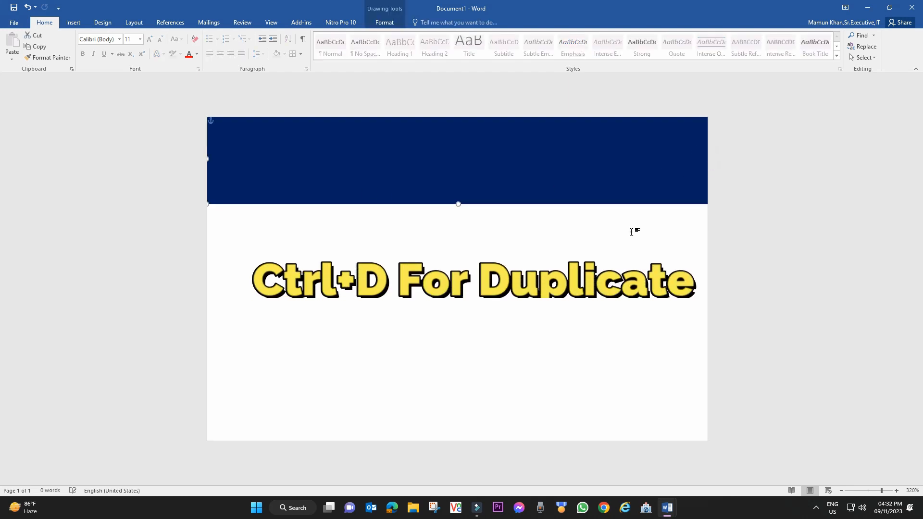
Duplicate the dark blue rectangle and fill the copy with the standard Light Blue color.
key("ctrl+d")
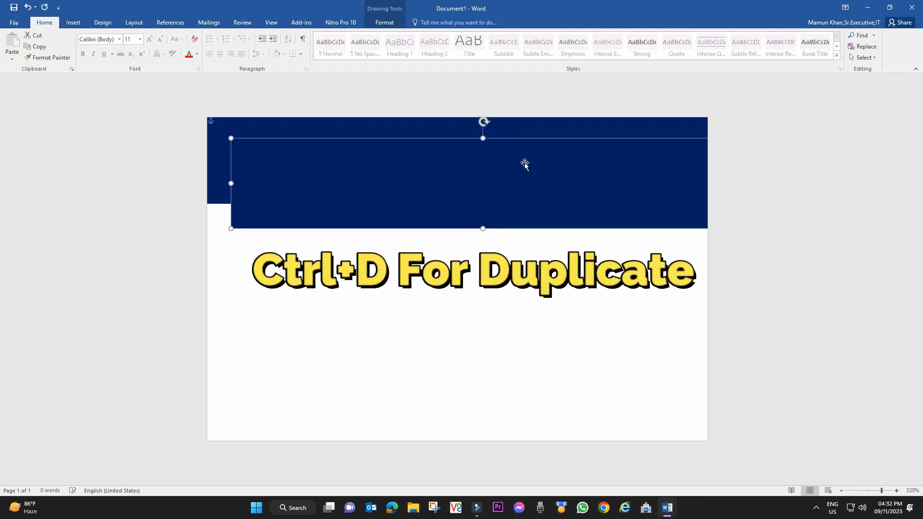
left_click(353, 38)
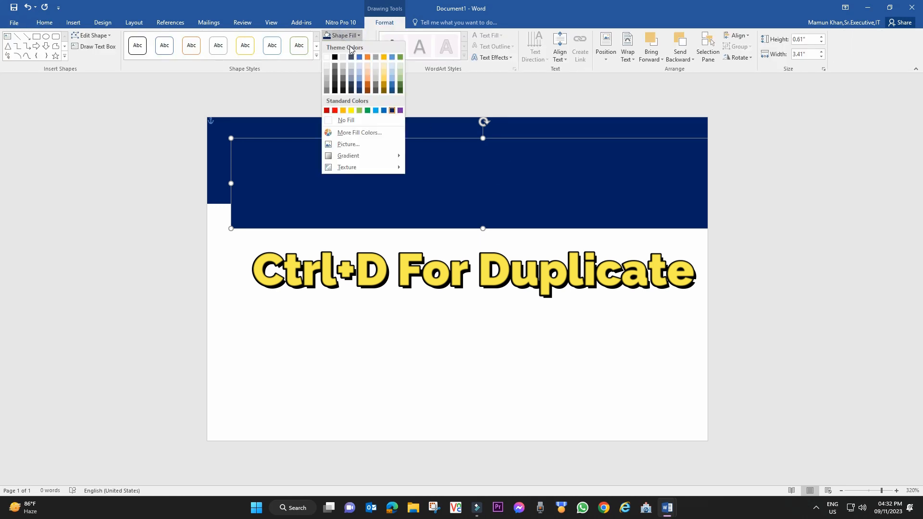
left_click(375, 111)
Align the light blue copy with the page's left edge, send it behind the dark blue rectangle and leave a thin strip exposed below it.
left_click_drag(441, 193, 419, 187)
right_click(418, 187)
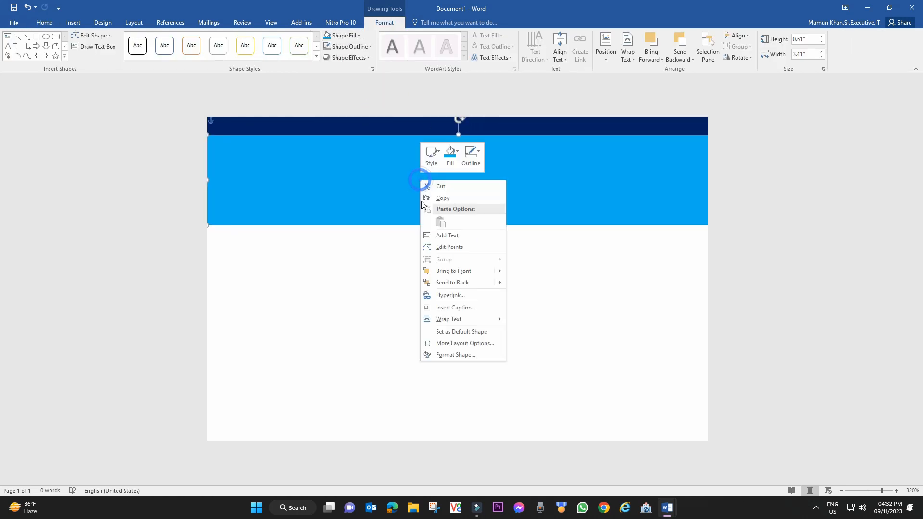
left_click(460, 282)
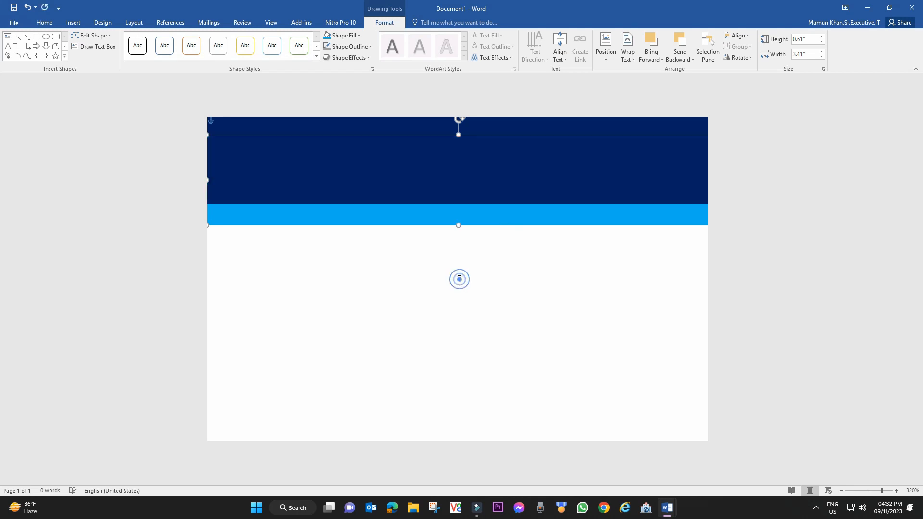
left_click(441, 260)
left_click(493, 220)
left_click_drag(471, 218, 471, 212)
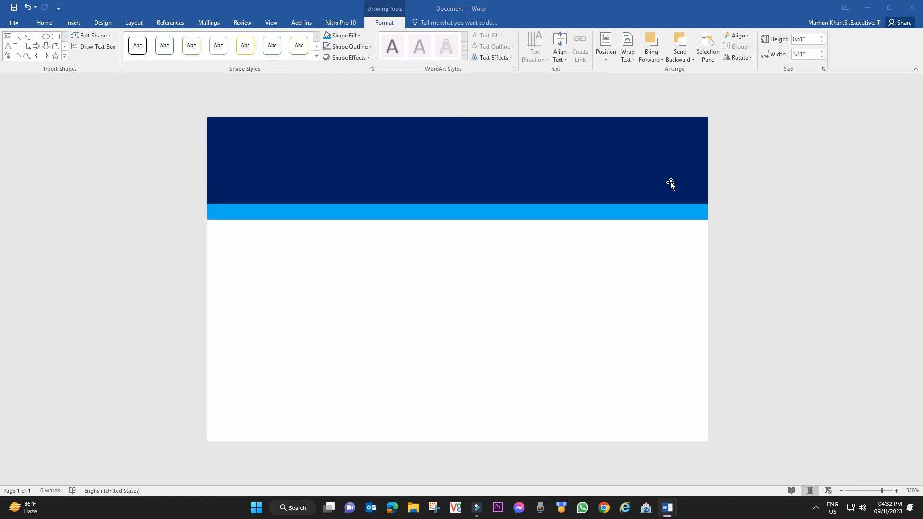
Add an edit point at the middle of the light blue shape's lower edge and raise it slightly into a shallow peak.
left_click(453, 218)
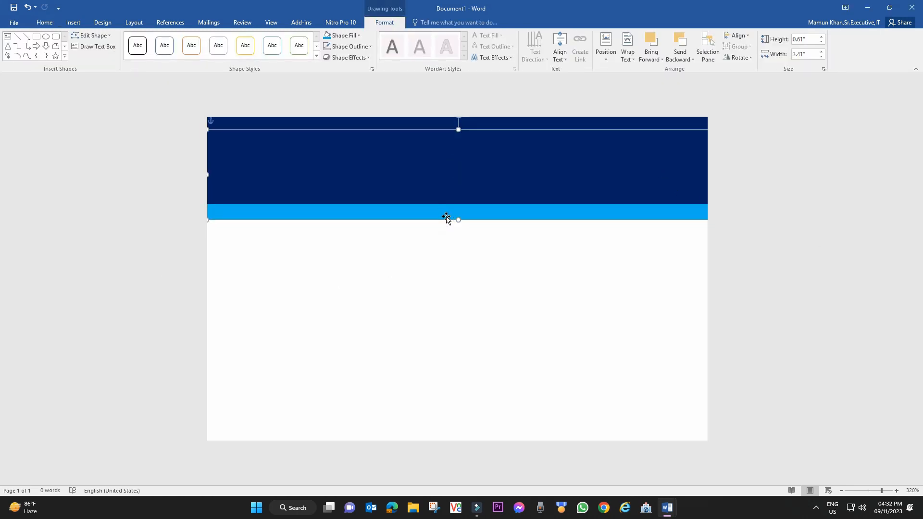
right_click(446, 218)
left_click(477, 273)
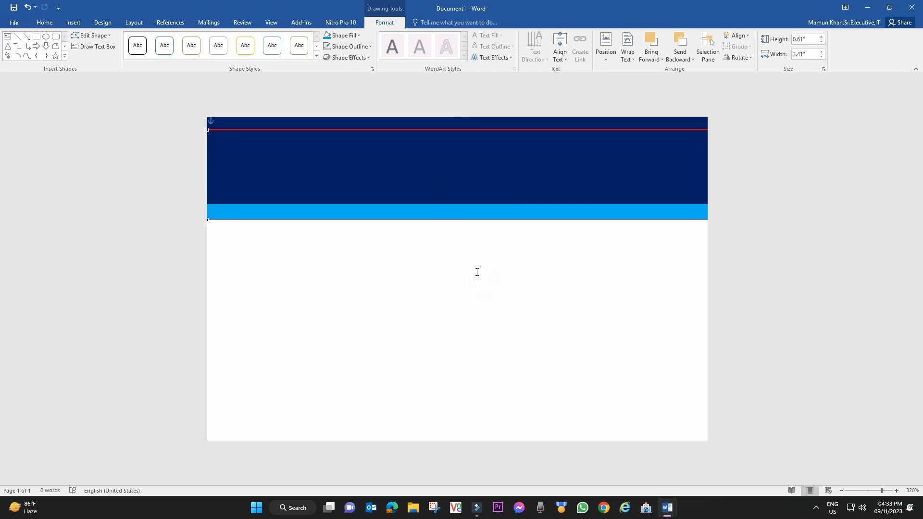
left_click(458, 219, "ctrl")
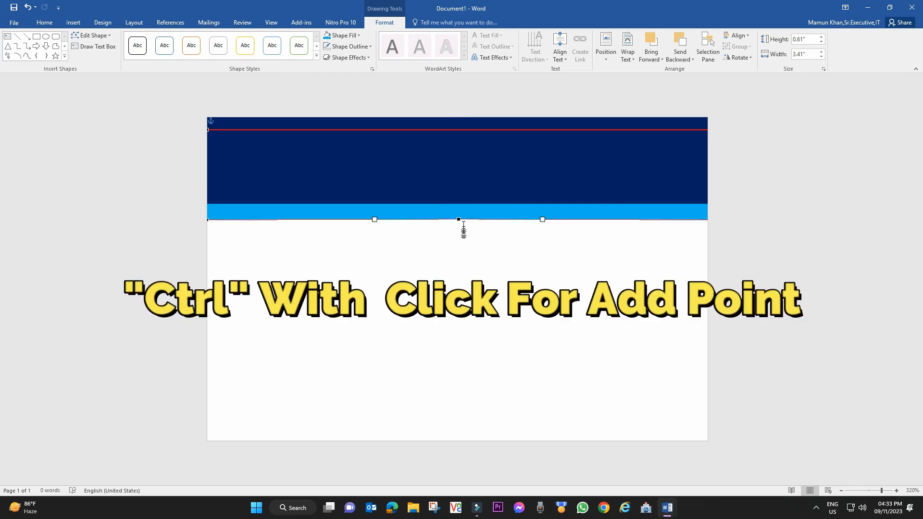
left_click_drag(458, 219, 461, 211)
Lower the light blue shape's bottom-left corner point so the shape is about 0.7 inches high.
right_click(689, 215)
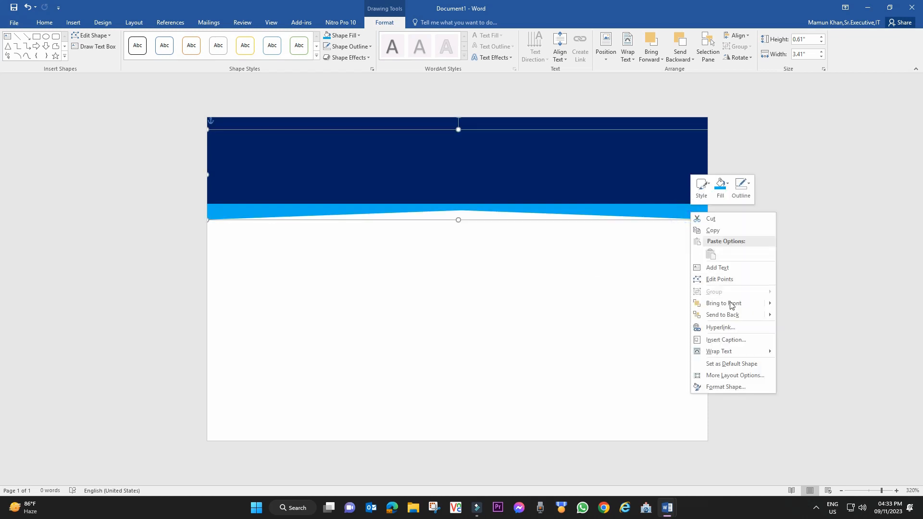
left_click(733, 279)
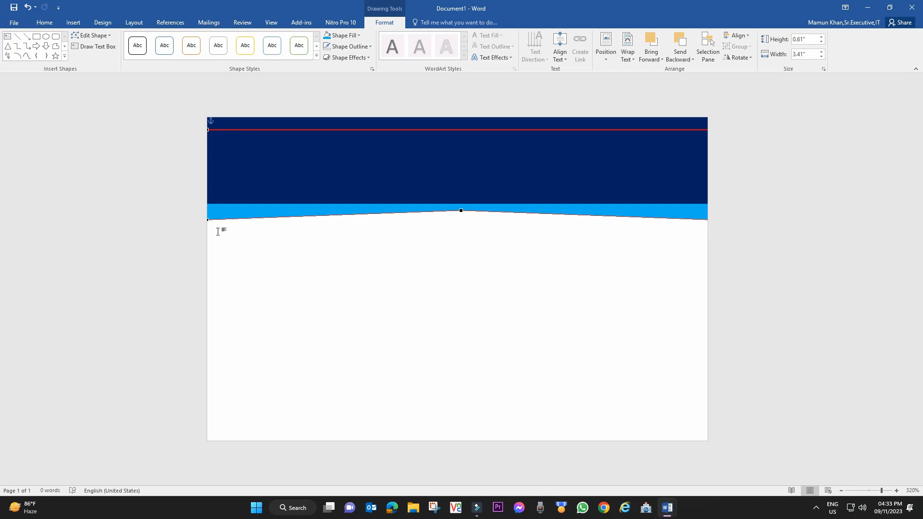
left_click_drag(206, 221, 207, 233)
left_click(666, 217)
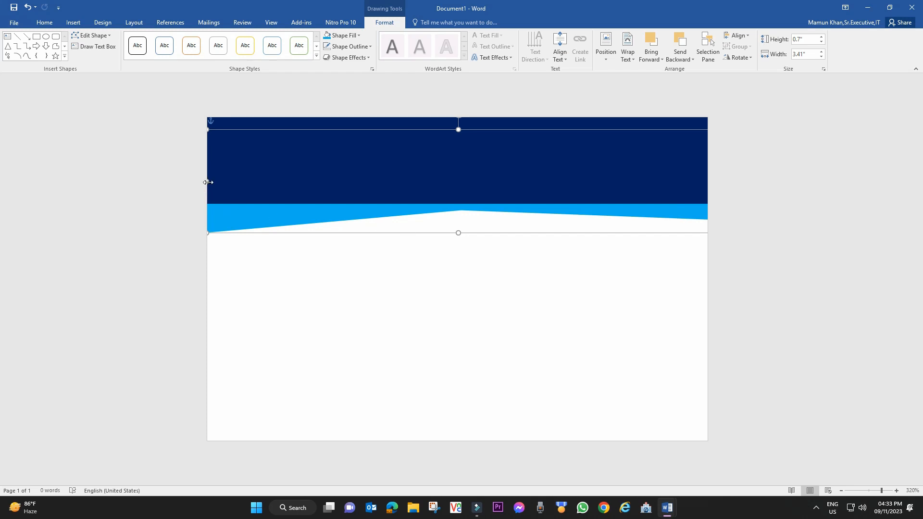
Adjust the light blue shape's sides to fit the page width, about 3.39 inches wide.
left_click_drag(208, 183, 213, 182)
left_click(234, 181)
left_click_drag(239, 212, 235, 218)
left_click_drag(704, 182, 706, 184)
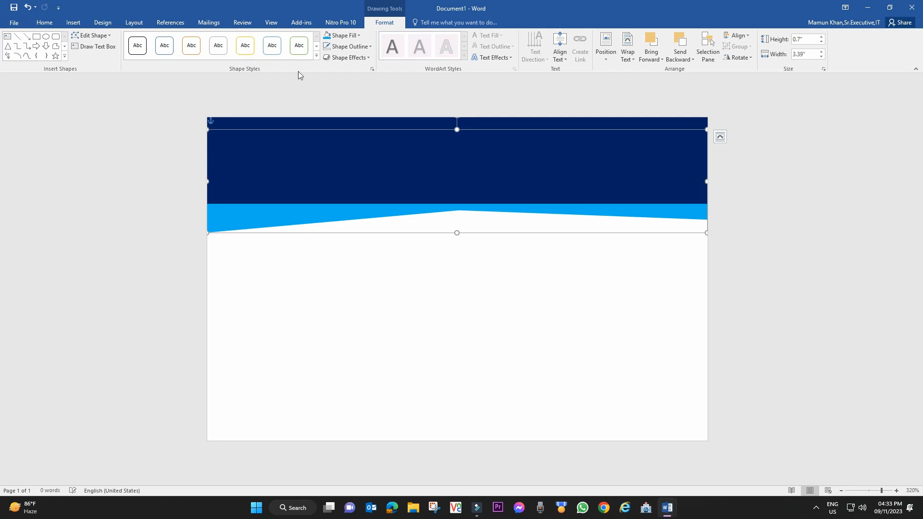
Lower the light blue shape's bottom-right corner point slightly to roughly match its left side.
right_click(673, 219)
left_click(715, 272)
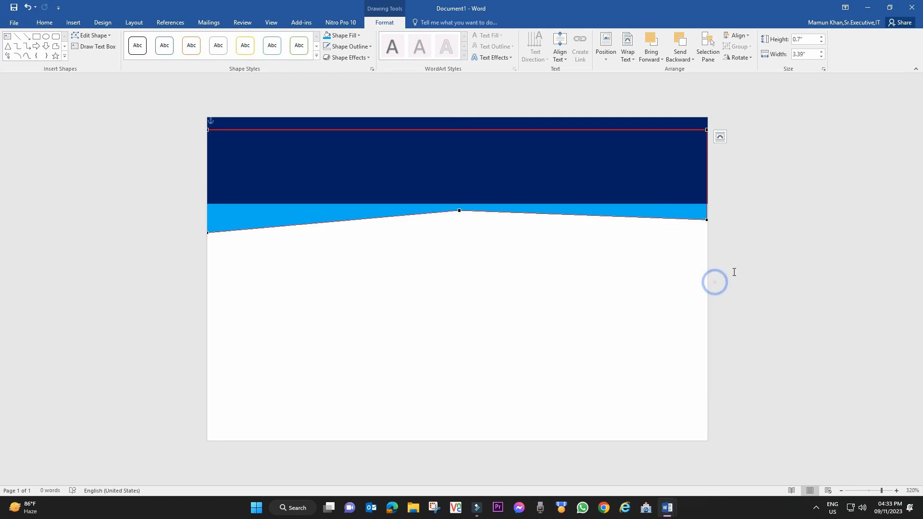
left_click_drag(706, 220, 707, 227)
left_click(634, 267)
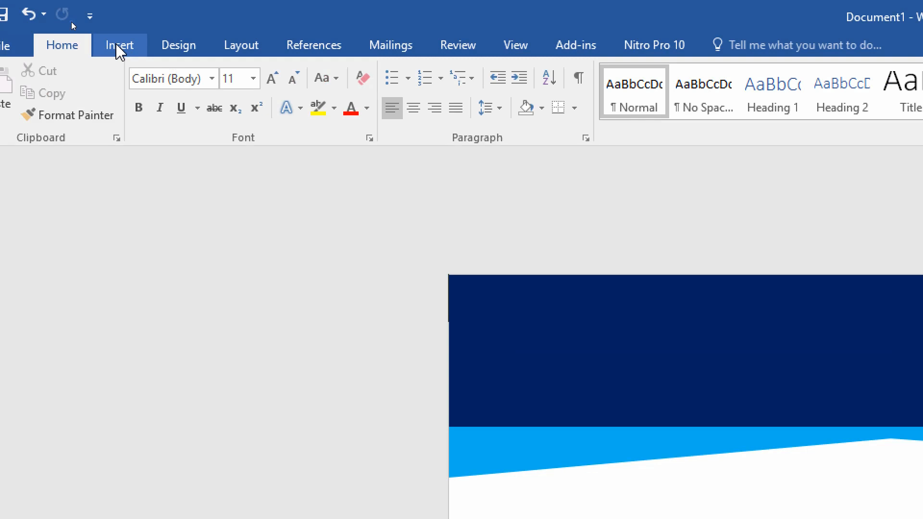
Draw a circle about 0.65 inches in diameter over the left end of the blue banner.
left_click(71, 22)
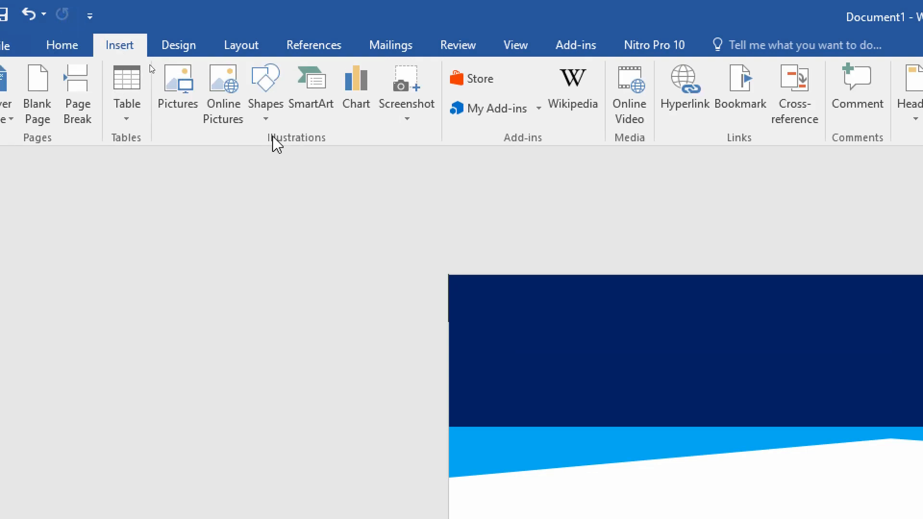
left_click(265, 113)
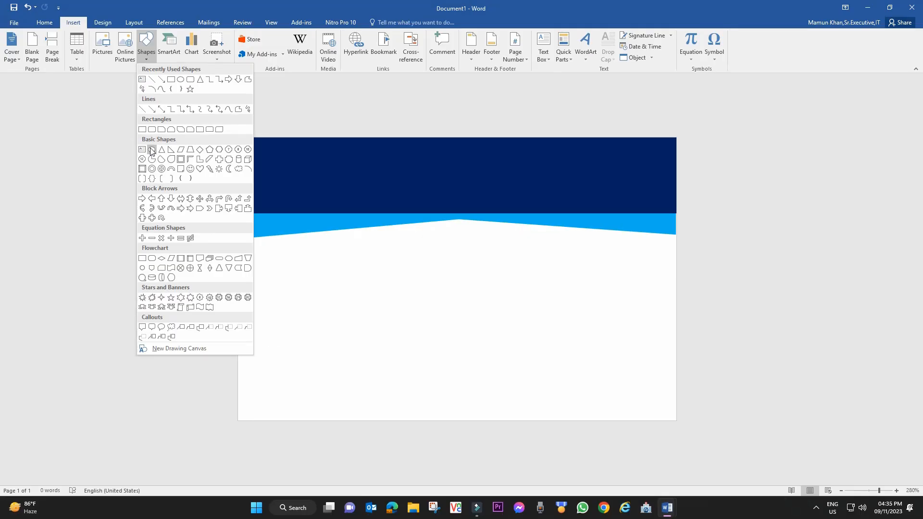
left_click(151, 150)
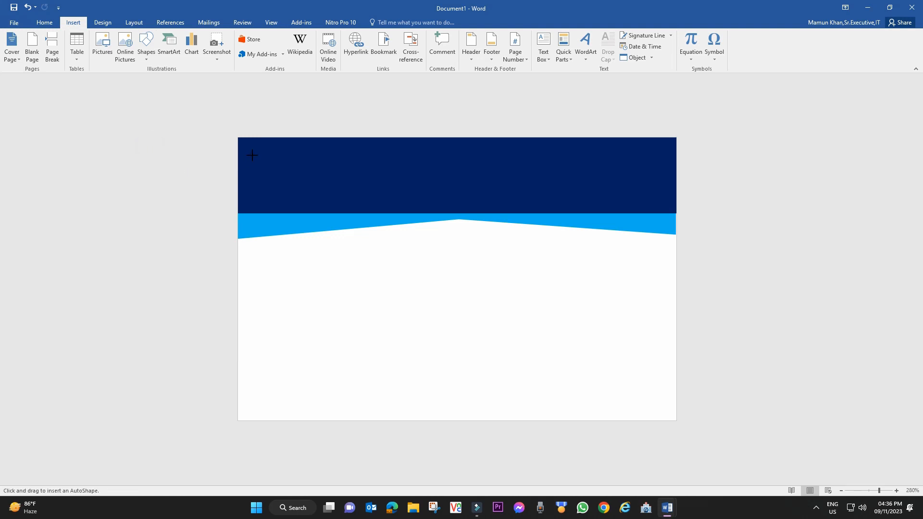
left_click_drag(252, 155, 331, 230)
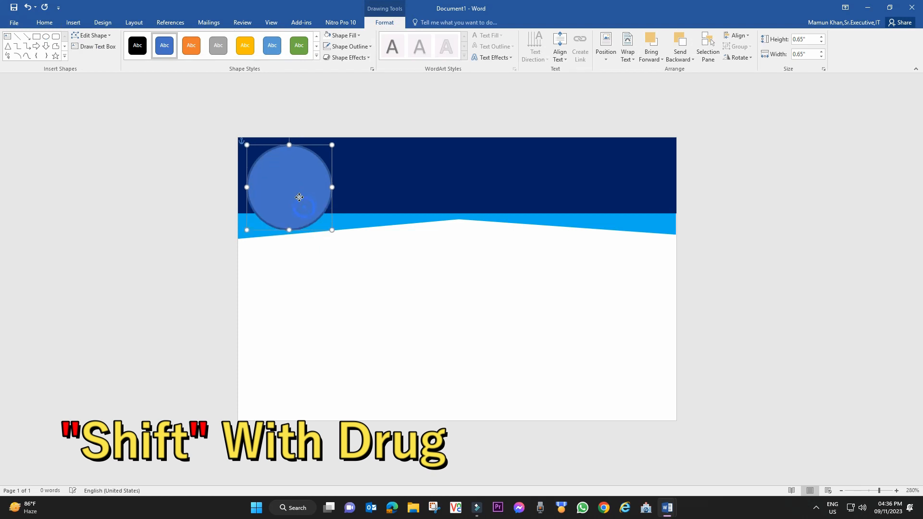
left_click_drag(299, 197, 297, 197)
Remove the circle's outline and fill the circle with white.
left_click(357, 46)
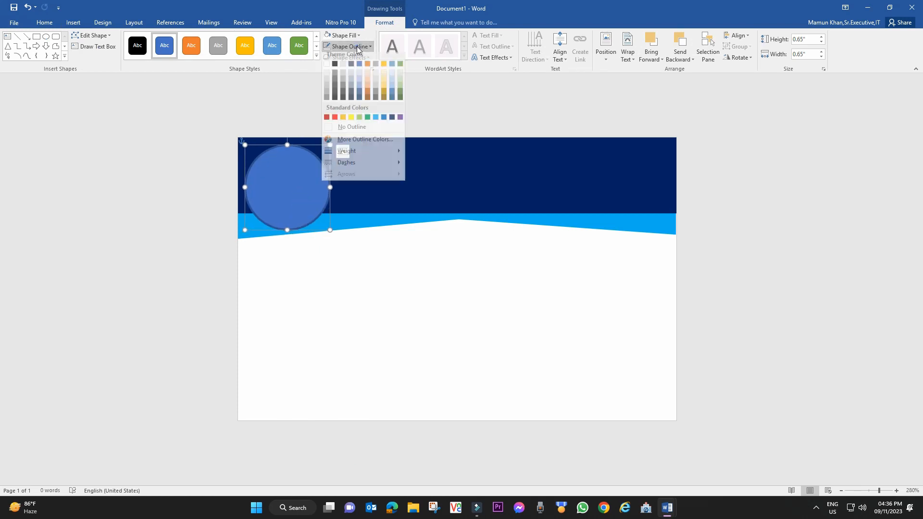
left_click(362, 132)
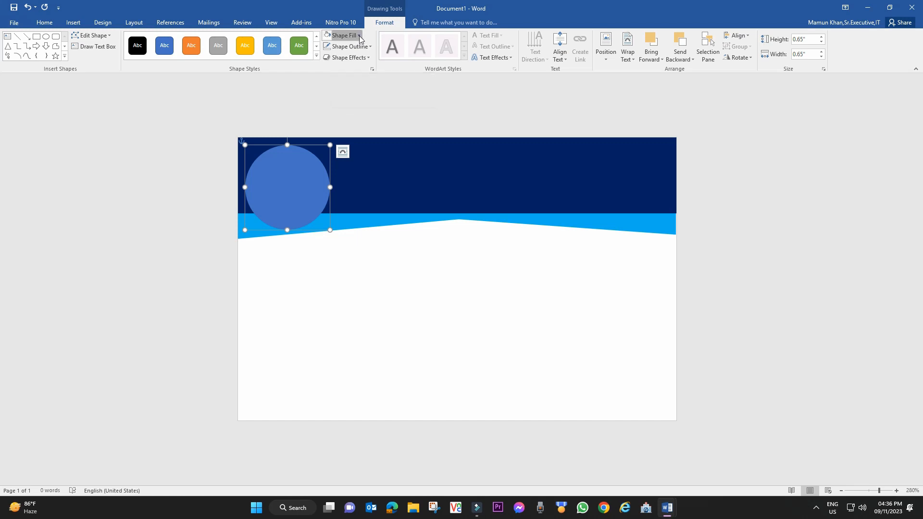
left_click(360, 35)
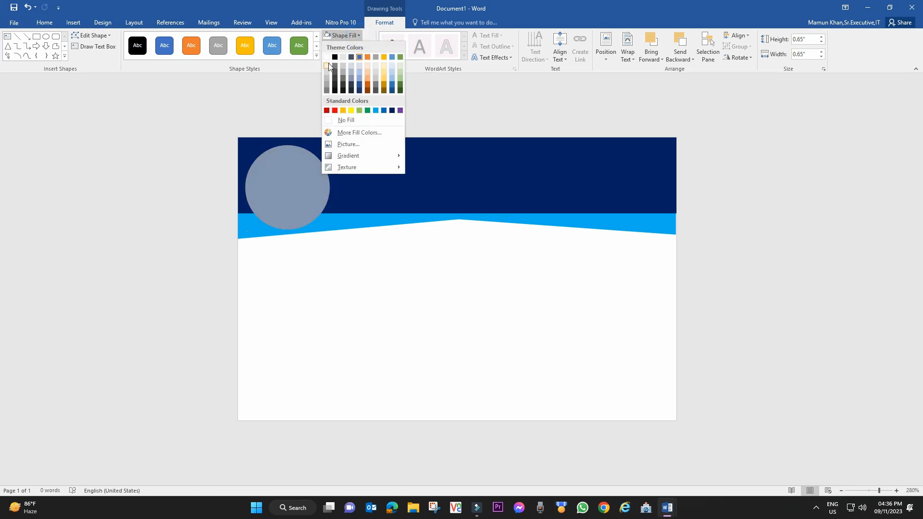
left_click(327, 58)
Apply the second 3-D preset shape effect to the white circle and deselect it.
left_click(366, 59)
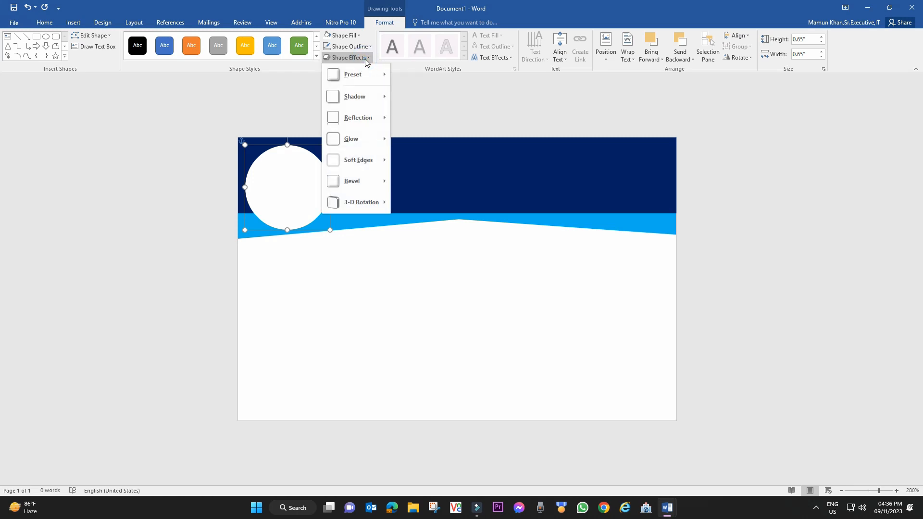
mouse_move(358, 188)
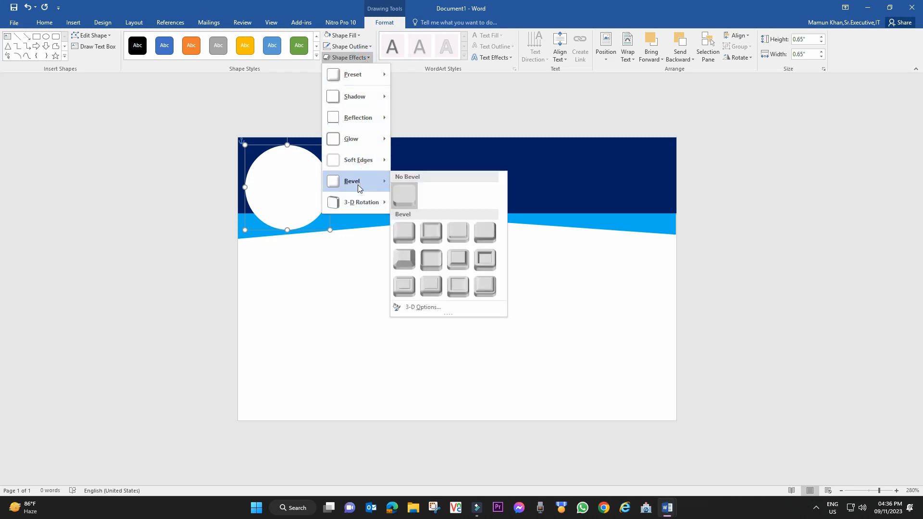
mouse_move(357, 85)
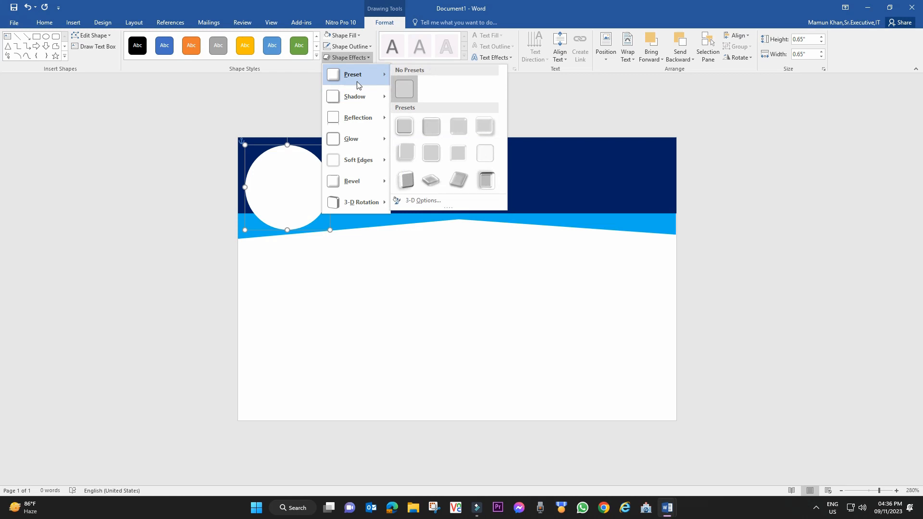
left_click(430, 126)
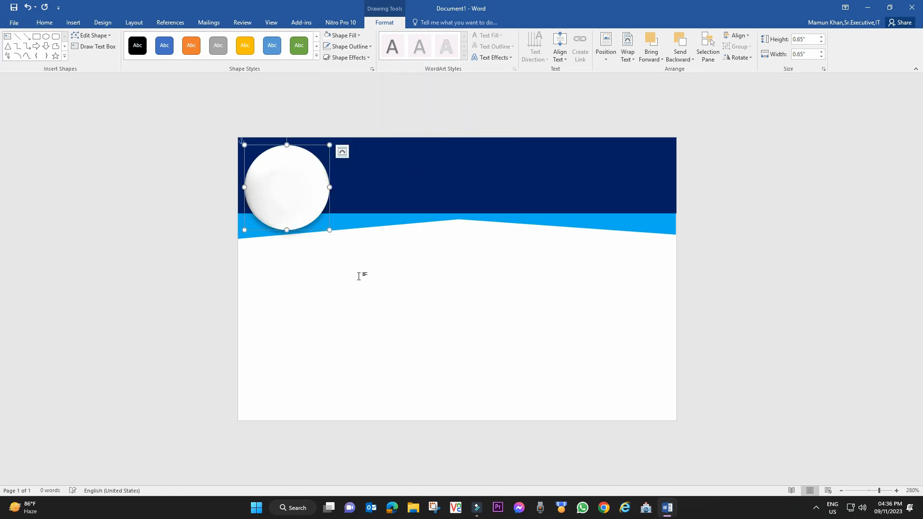
left_click(359, 277)
left_click(301, 188)
left_click(84, 46)
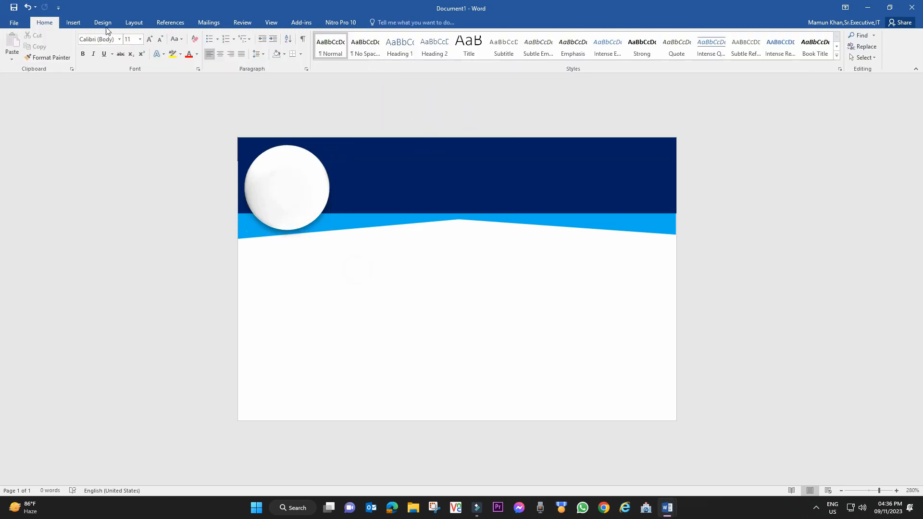
Insert the picture School Logo.png from the TSU Logo folder and place it in front of text.
left_click(80, 21)
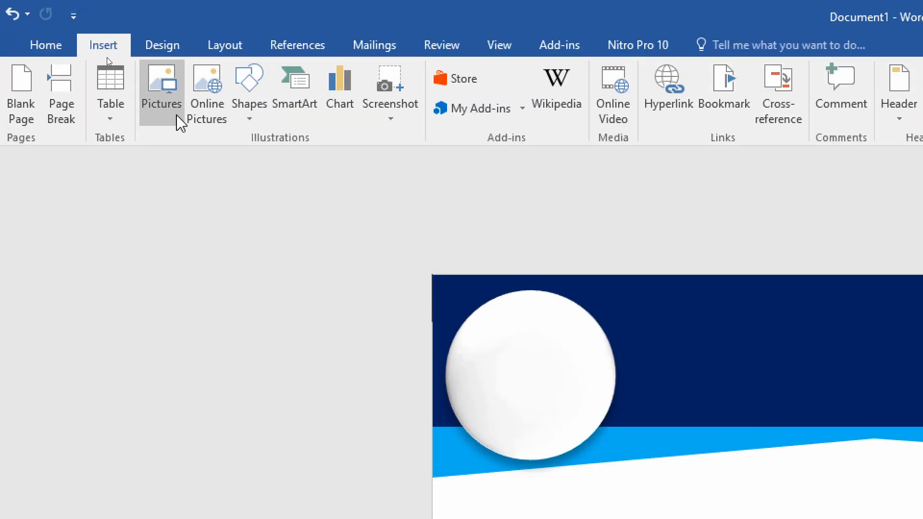
left_click(106, 55)
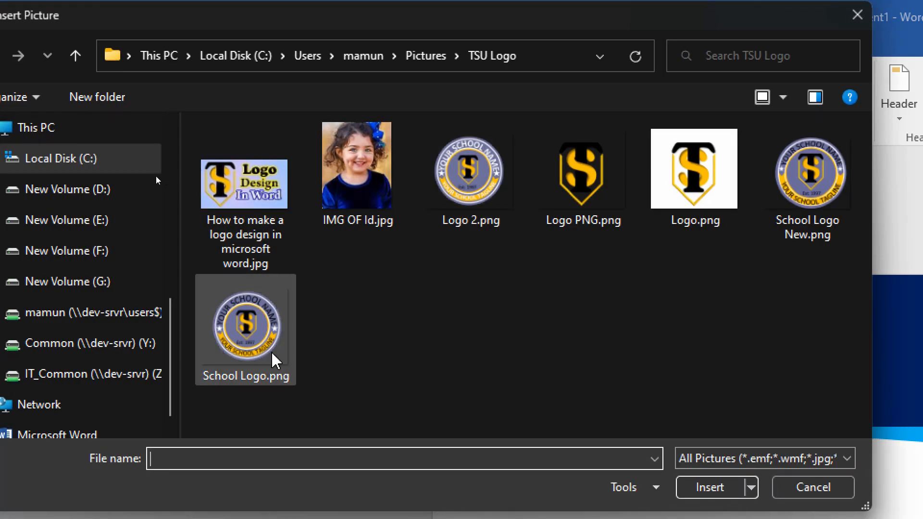
double_click(267, 357)
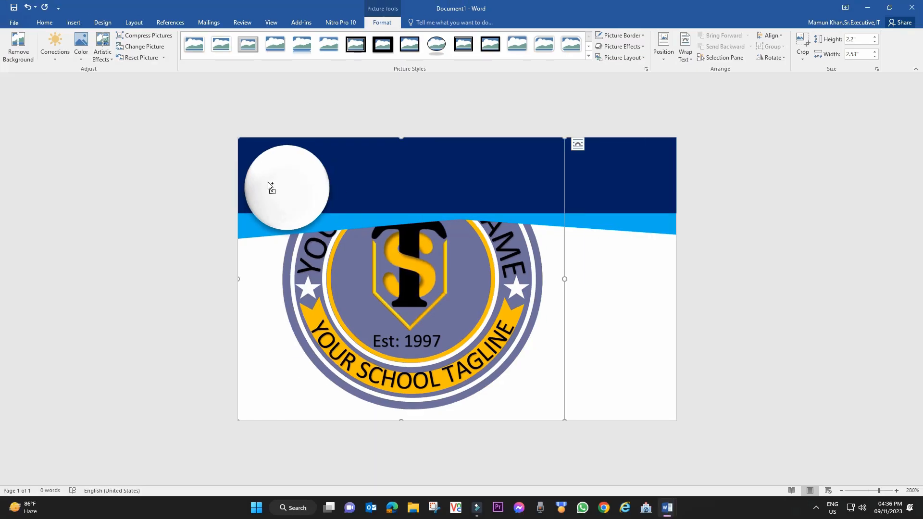
left_click(577, 144)
left_click(649, 223)
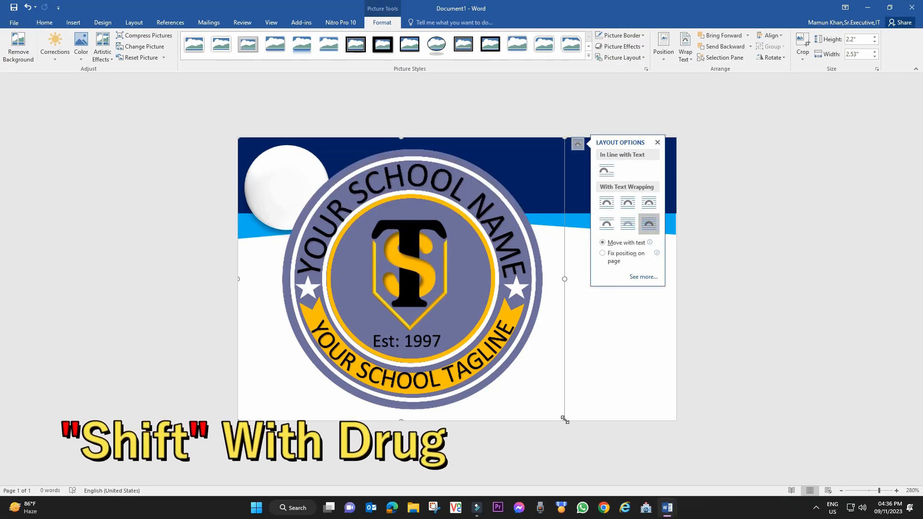
Shrink the school logo to about 0.66 by 0.76 inches and centre it on the white circle.
left_click_drag(565, 420, 323, 214)
left_click_drag(300, 176, 303, 187)
mouse_move(329, 225)
left_mouse_down()
mouse_move(340, 234)
mouse_move(322, 219)
left_mouse_up()
key("ctrl+Left")
key("ctrl+Left")
key("ctrl+Left")
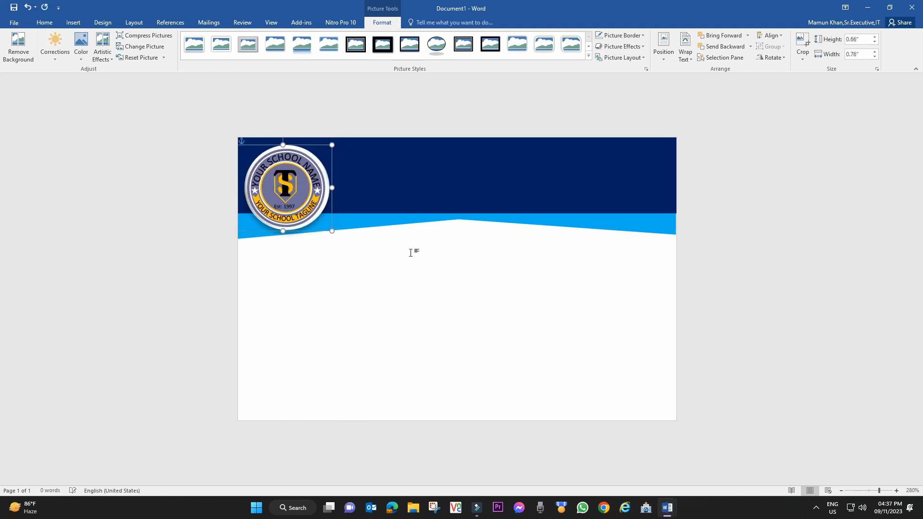
key("ctrl+Right")
key("ctrl+Up")
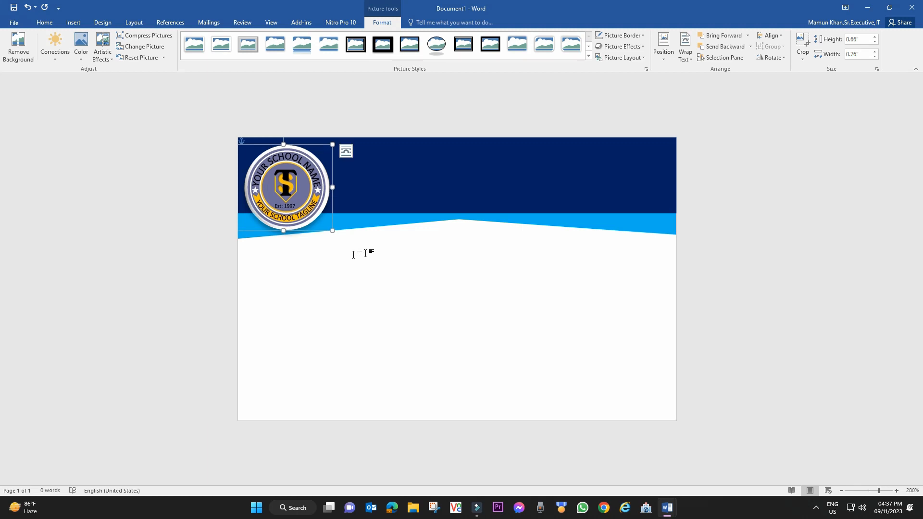
left_click(433, 359)
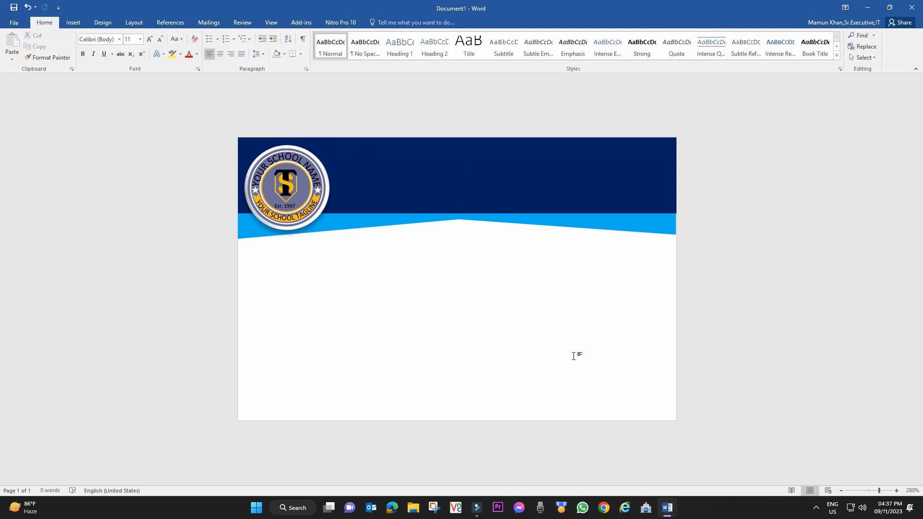
Insert WordArt in the light grey inner-shadow style reading "Jannatul Ferdous High School".
left_click_drag(880, 491, 886, 491)
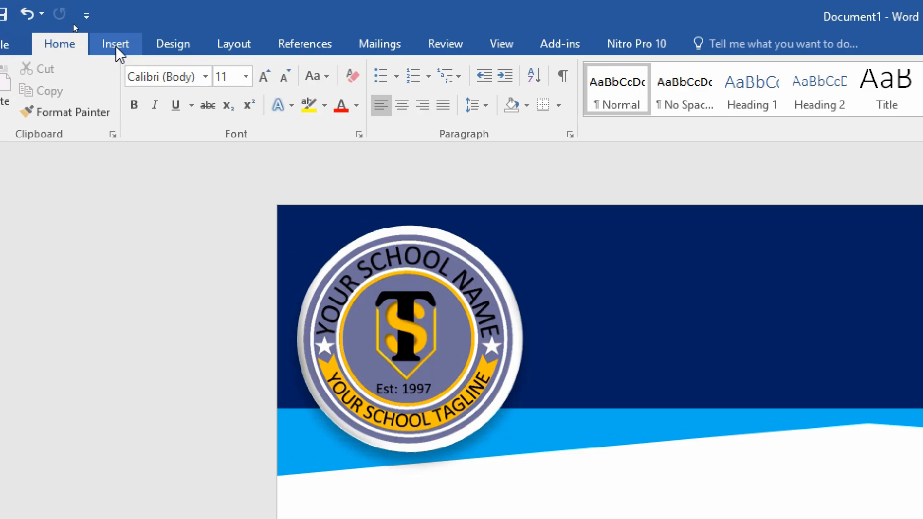
left_click(73, 22)
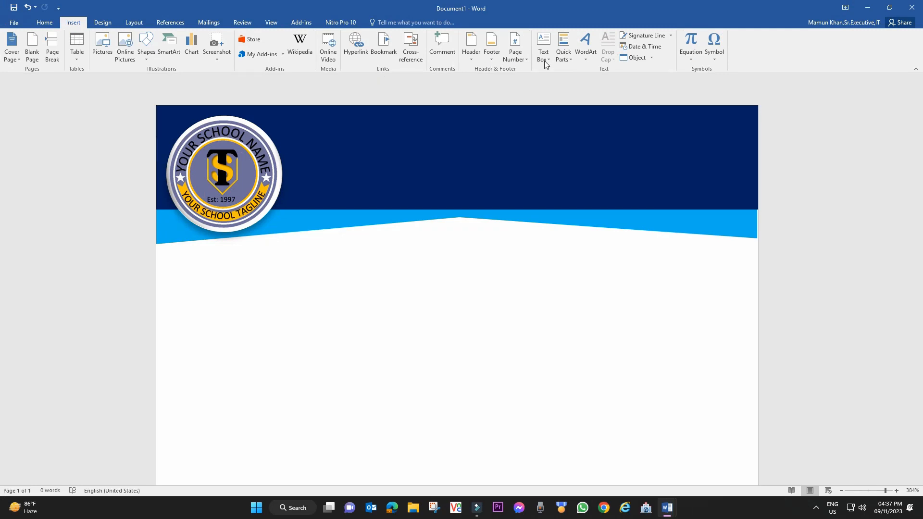
left_click(584, 59)
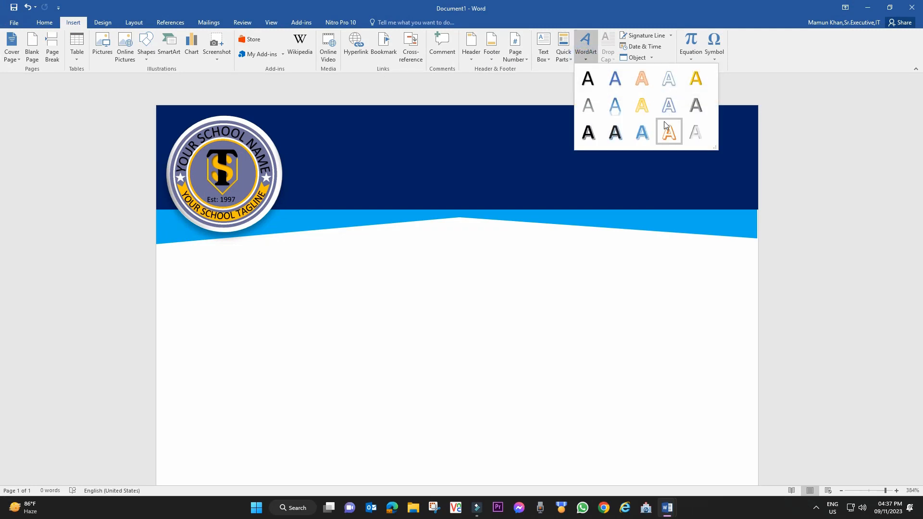
left_click(693, 135)
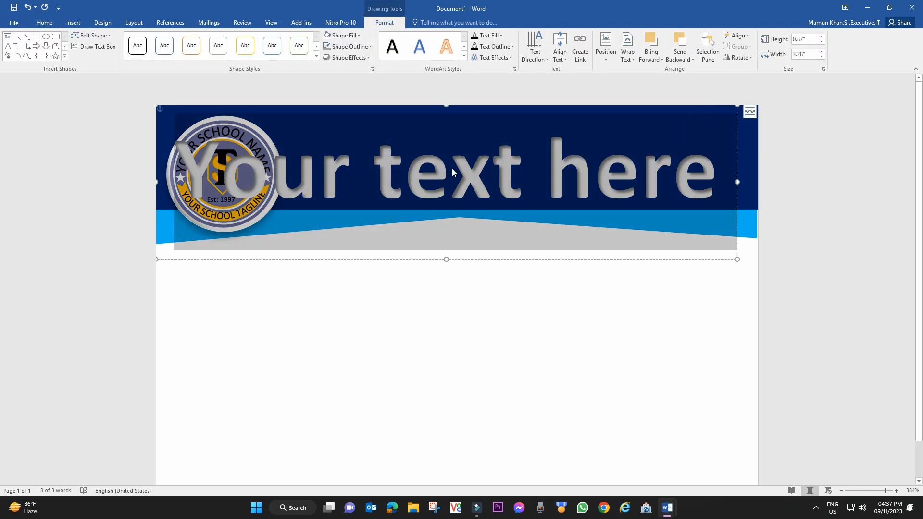
type("Jannatu")
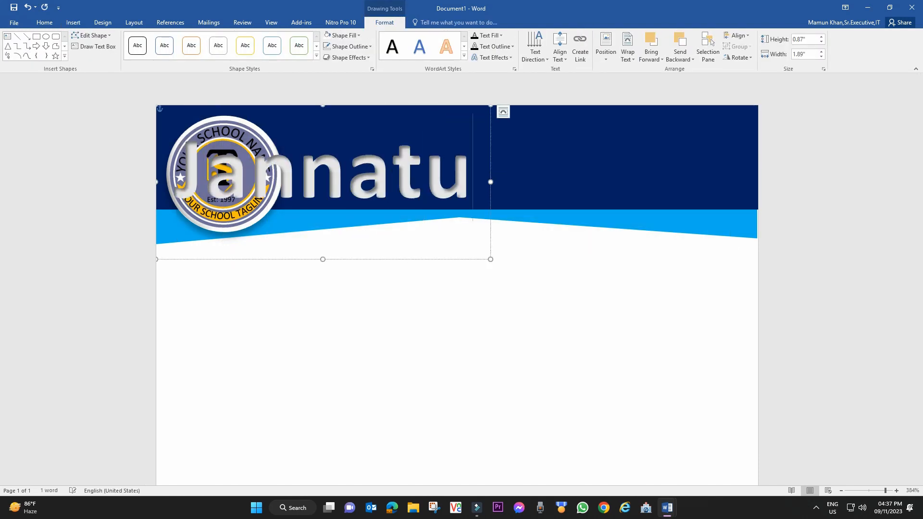
type("l Ferdous")
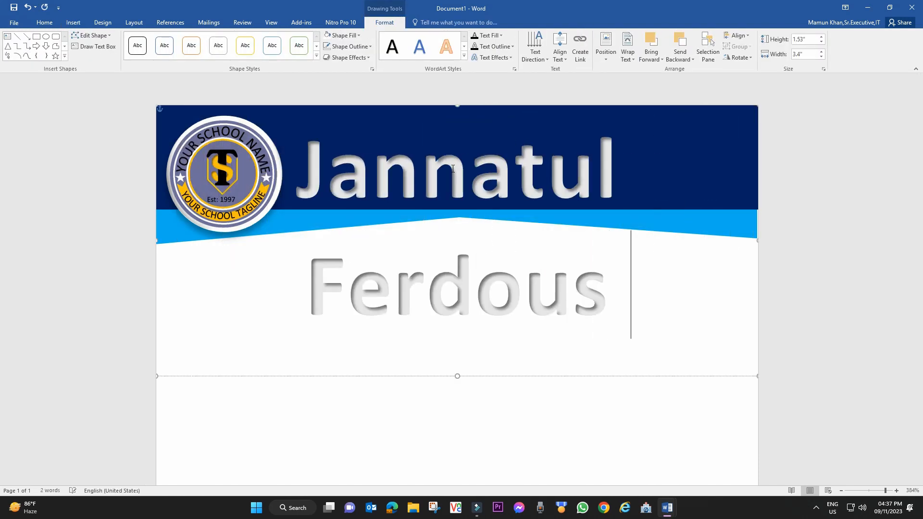
type(" High School")
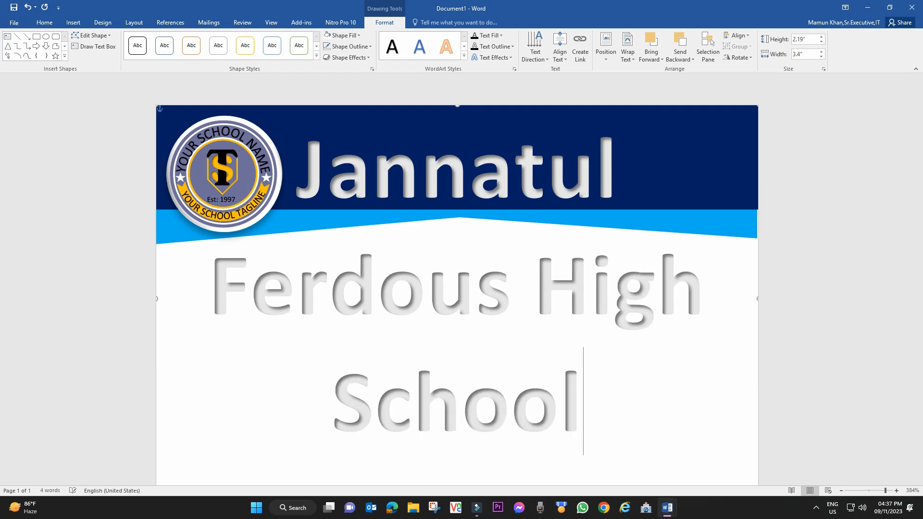
Set the school name WordArt to 14 pt and move it beside the logo along the banner's upper edge.
key("ctrl+a")
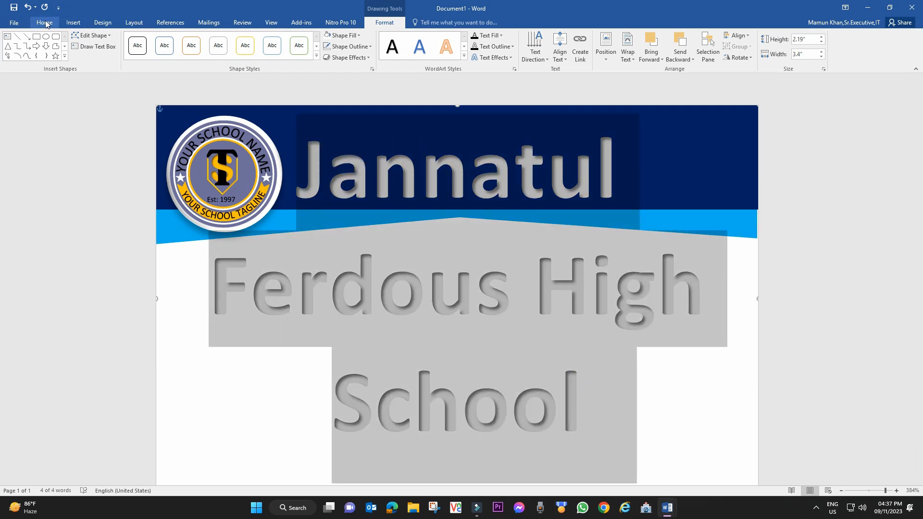
left_click(44, 23)
left_click(140, 39)
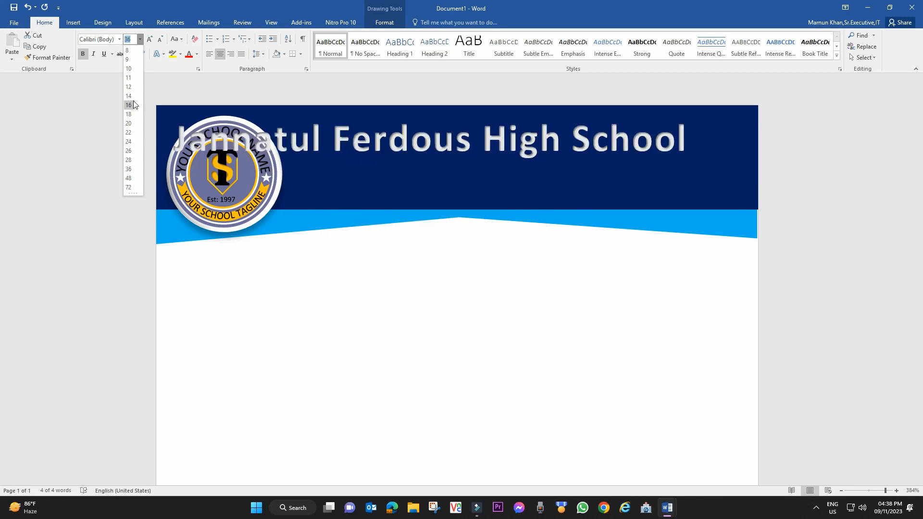
left_click(128, 95)
mouse_move(447, 188)
left_mouse_down()
mouse_move(561, 192)
mouse_move(561, 183)
left_mouse_up()
left_click(558, 263)
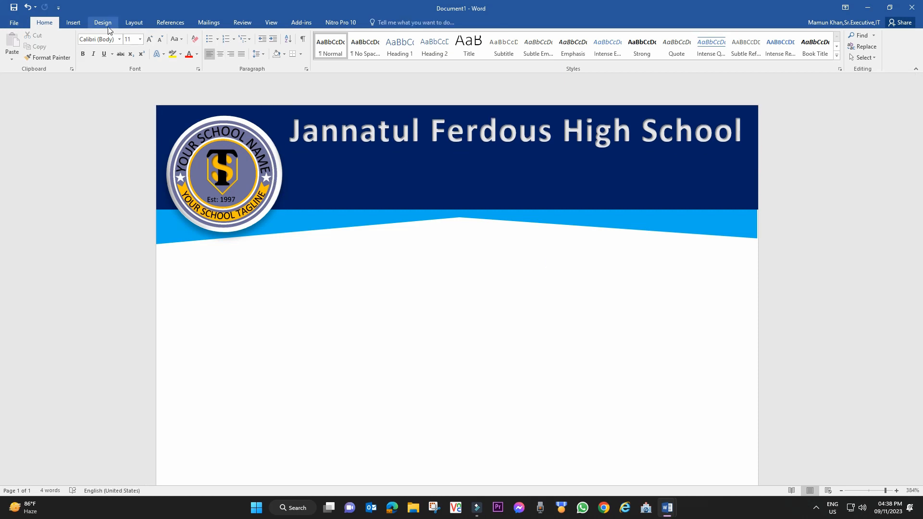
Add a text box below the school name reading "Your School Addres Here", sized about 0.32 inches high and 1.82 inches wide.
left_click(73, 23)
left_click(544, 54)
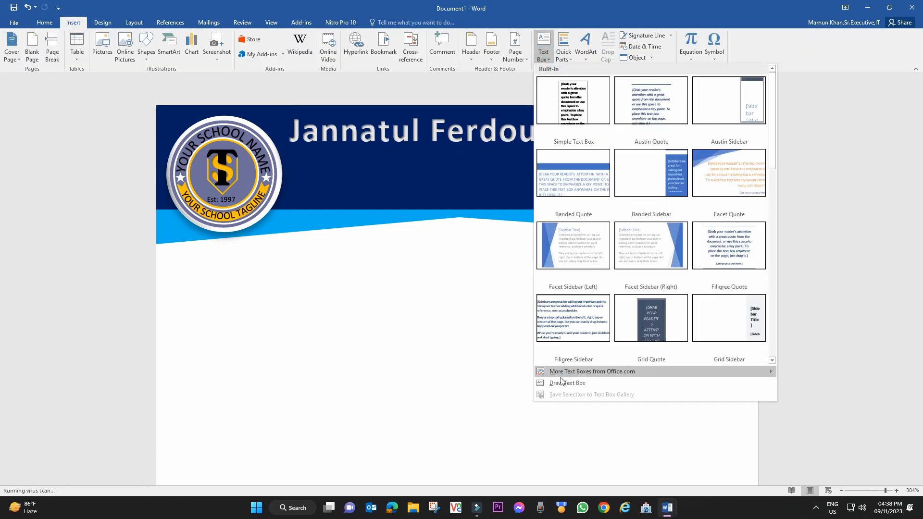
left_click(562, 381)
left_click_drag(442, 153, 738, 182)
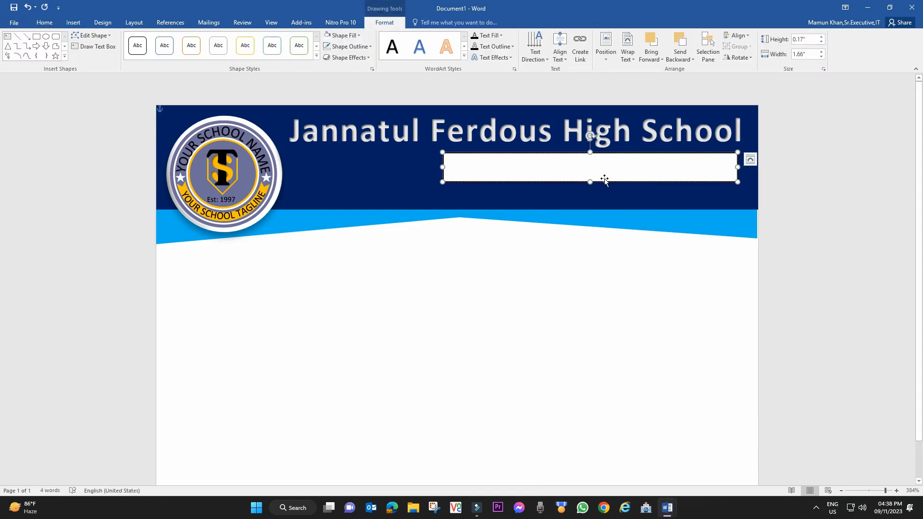
type("Your Sch")
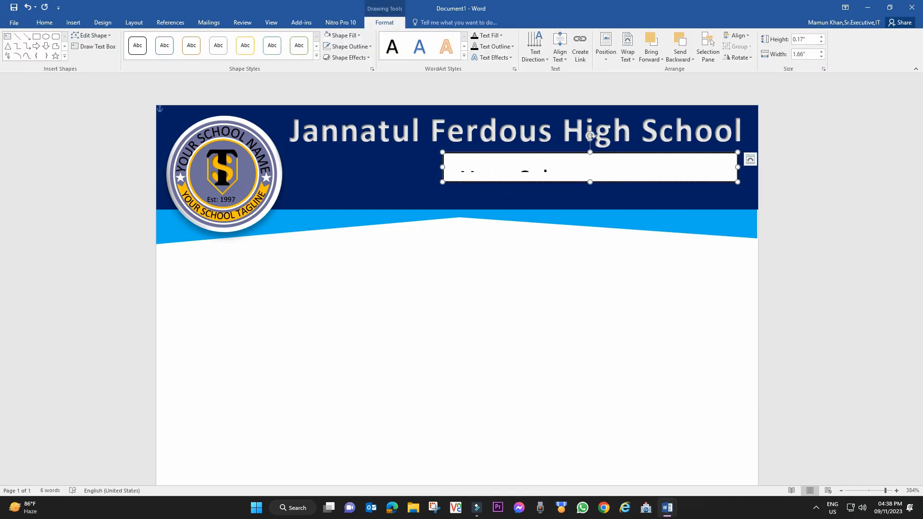
type("l")
left_click_drag(589, 182, 590, 210)
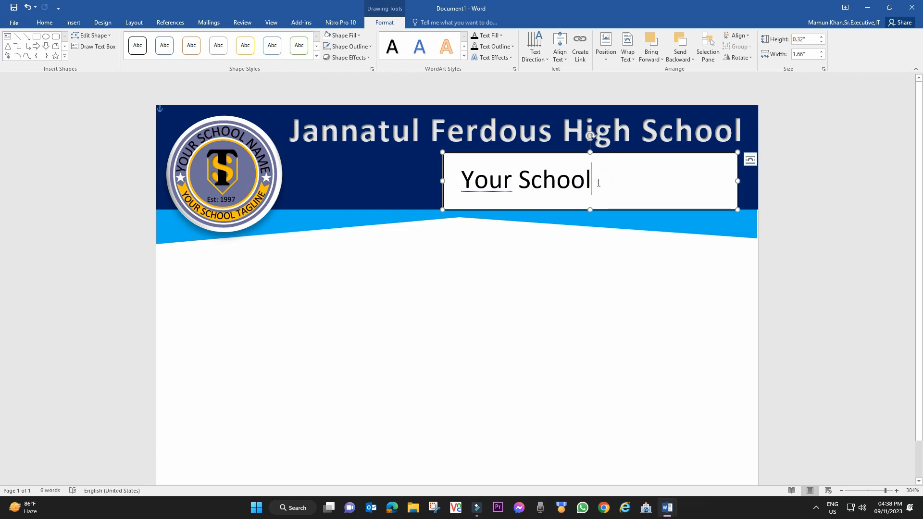
type("Addres Here")
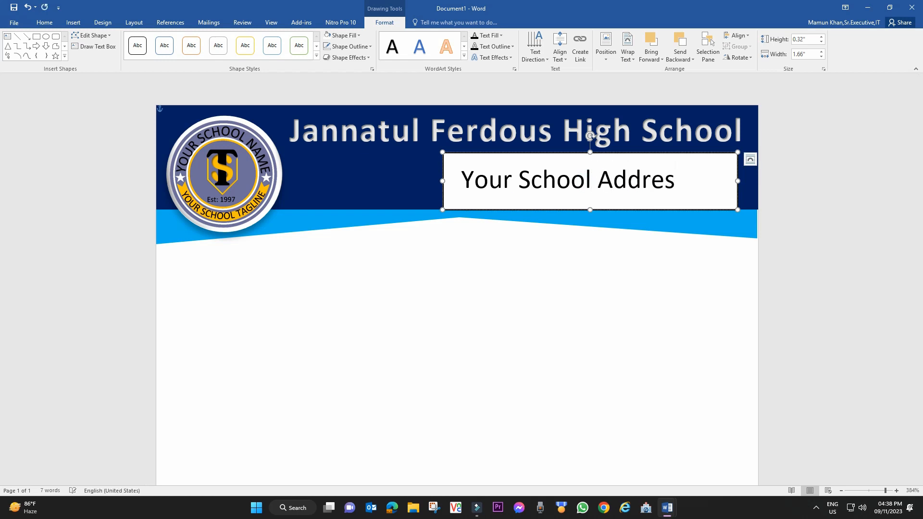
left_click_drag(443, 181, 413, 179)
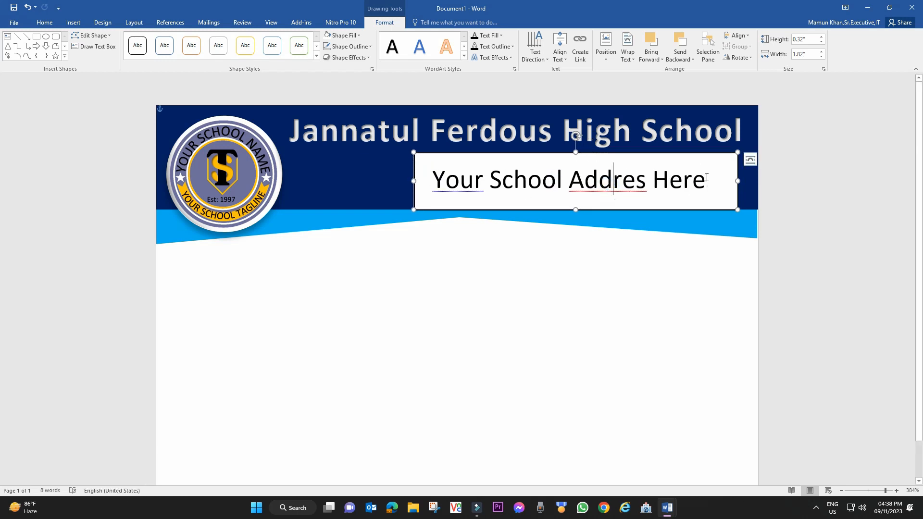
Remove the fill from the school address text box.
left_click(341, 35)
left_click(353, 36)
left_click(352, 36)
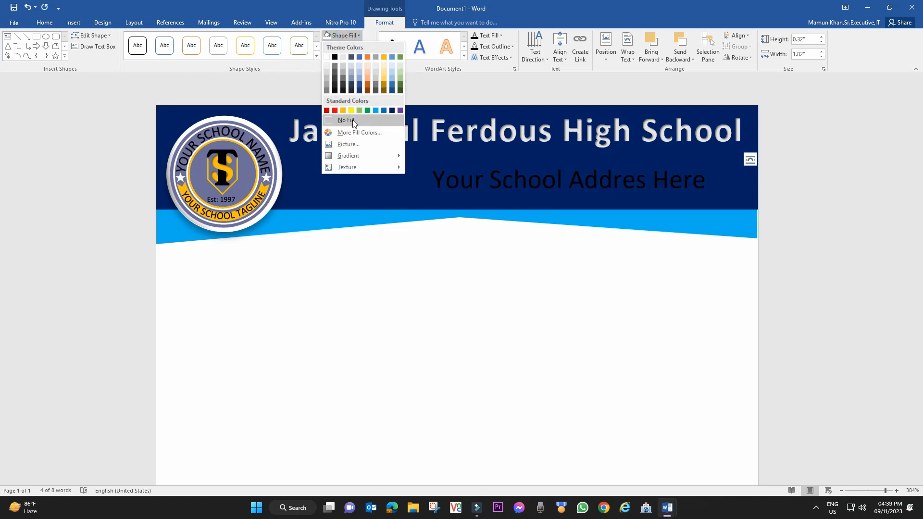
left_click(346, 119)
Change the font colour of the whole school address line to white.
double_click(607, 180)
left_click(640, 197)
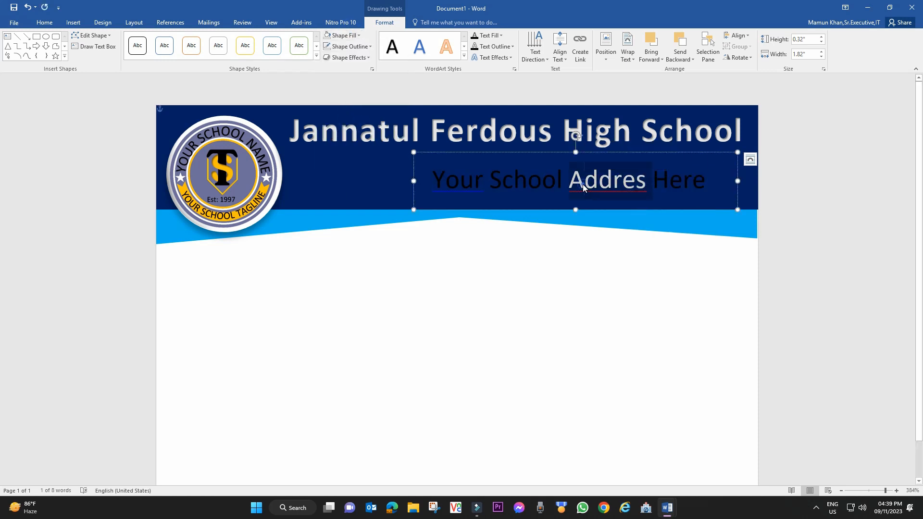
left_click(644, 198)
triple_click(533, 180)
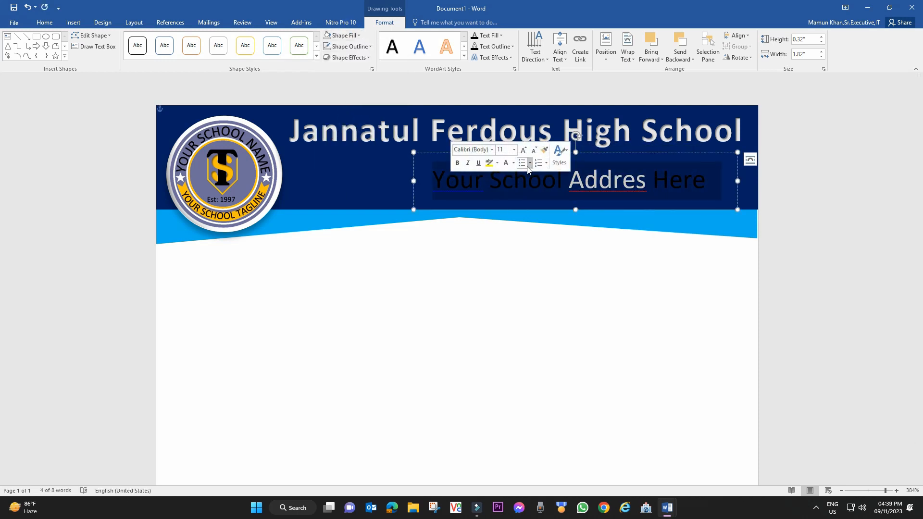
left_click(514, 162)
left_click(506, 198)
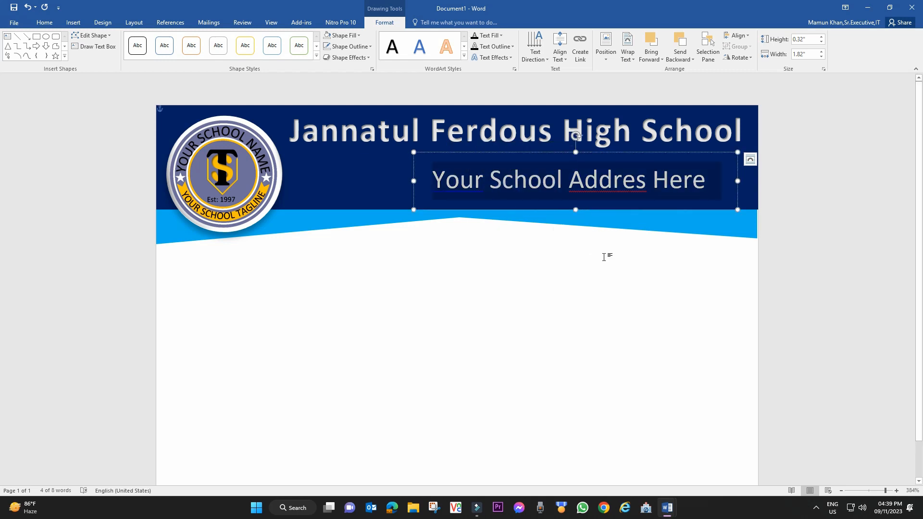
Correct the misspelled word in the school address line to "Address" and move its text box up closer to the school name.
left_click(619, 180)
type("s")
left_click_drag(631, 163, 631, 148)
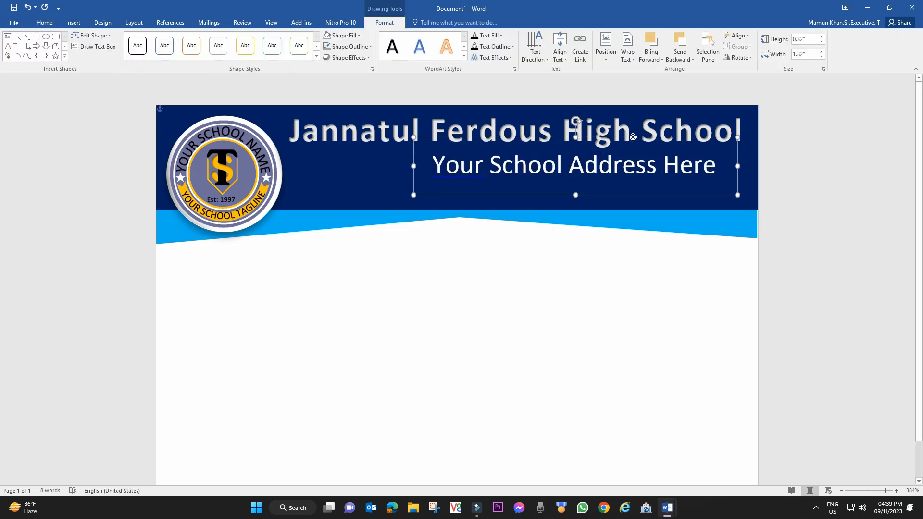
Set the whole school address line to 8 pt bold and shift its text box toward the banner's right side.
double_click(624, 161)
left_click(678, 127)
type("8")
key("Return")
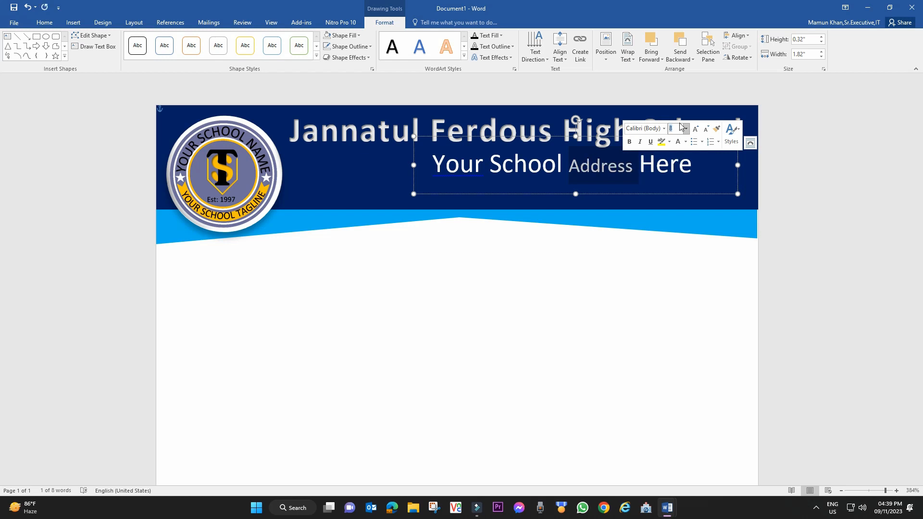
left_click_drag(691, 165, 411, 165)
left_click(51, 21)
left_click(133, 39)
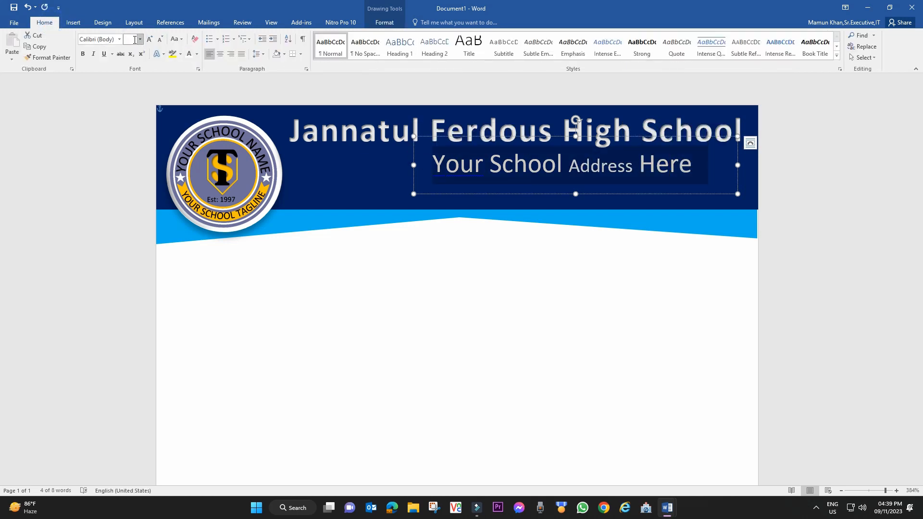
type("8")
key("Return")
left_click(83, 54)
left_click_drag(559, 137, 661, 139)
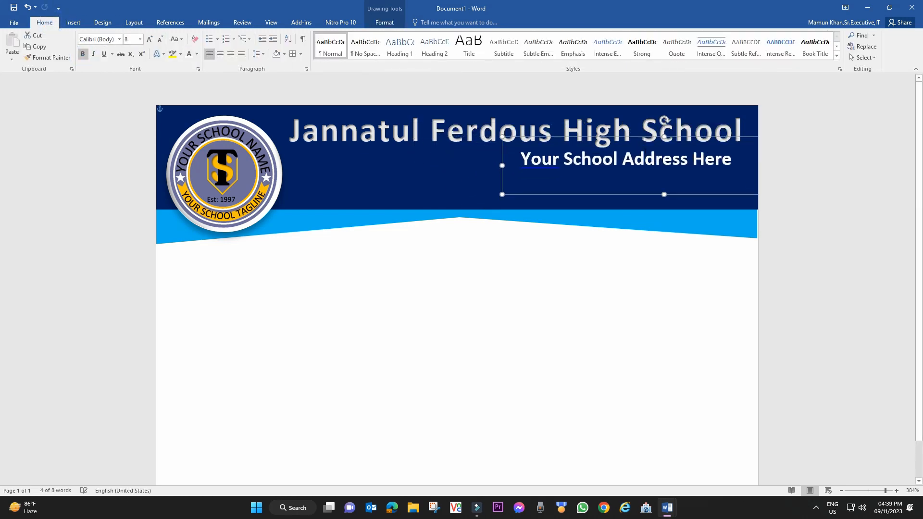
Change the font colour of the school address line to the standard orange.
left_click(588, 151)
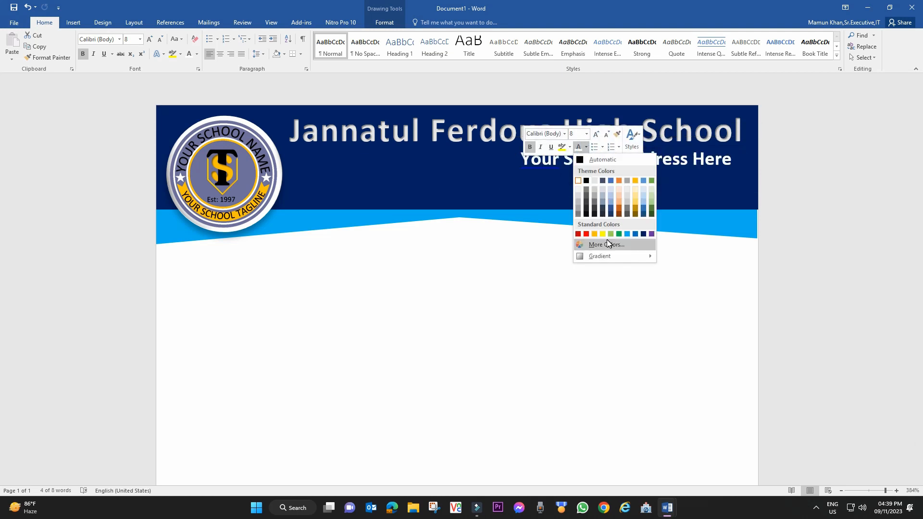
left_click(594, 234)
left_click(635, 271)
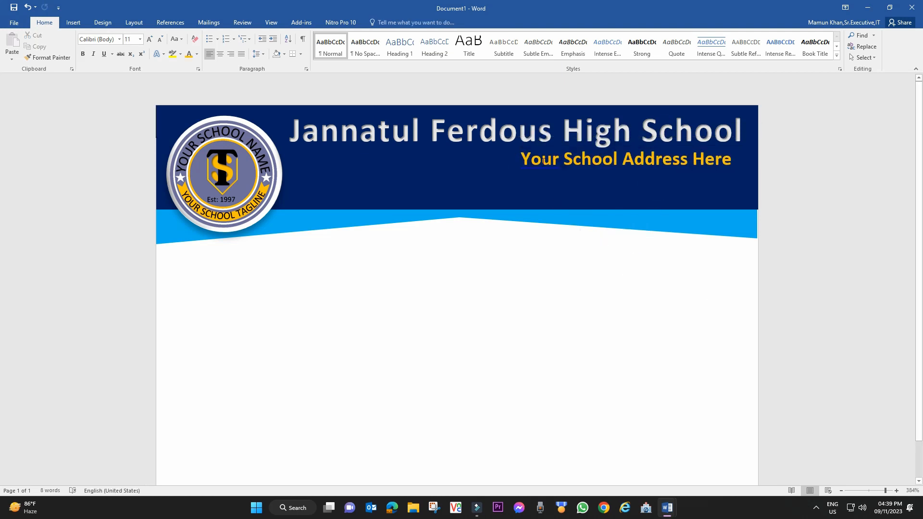
right_click(543, 161)
left_click(637, 237)
left_click(627, 271)
Duplicate the school address text box and place the copy directly beneath the original in the banner.
left_click(605, 161)
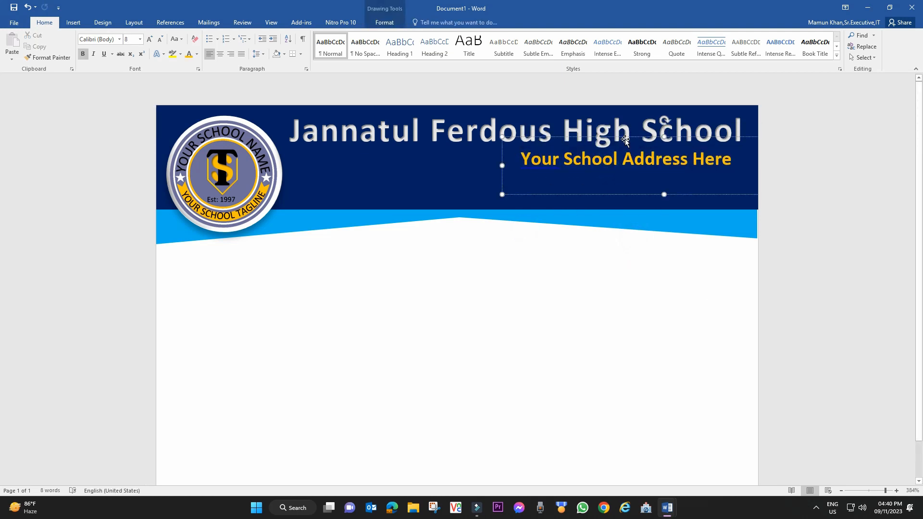
key("ctrl+d")
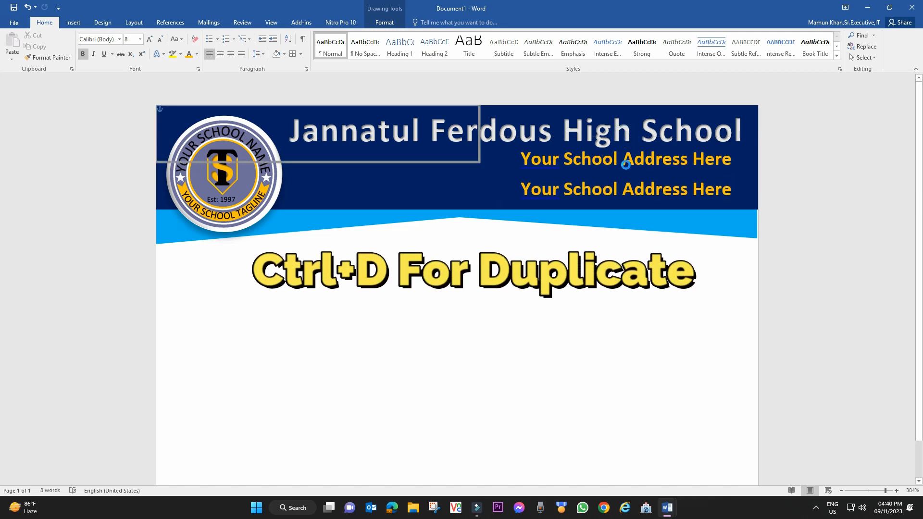
left_click(626, 187)
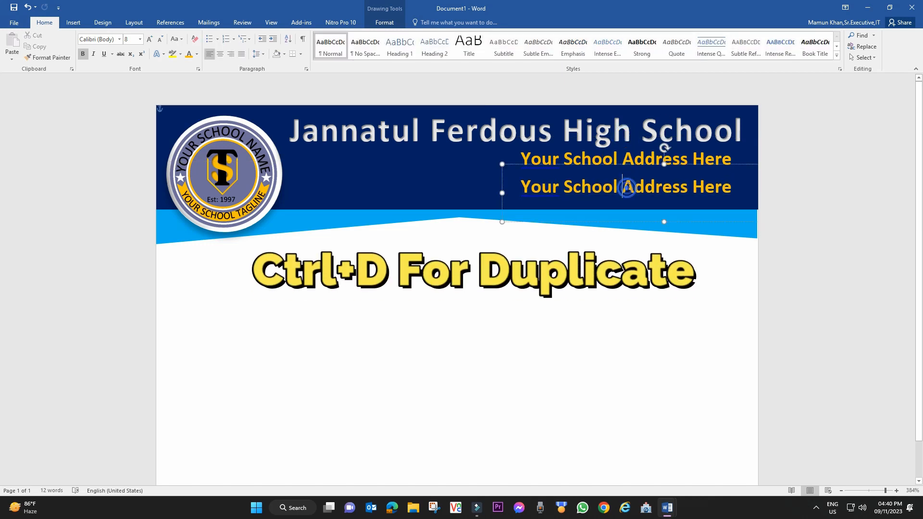
left_click(573, 249)
Replace the duplicated line's text with "Phone number:" followed by the school's phone number.
triple_click(587, 195)
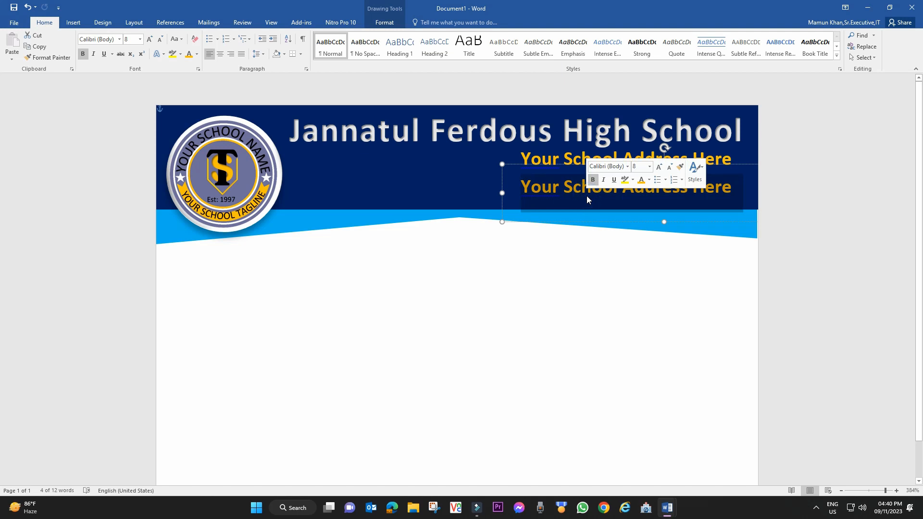
type("Ph")
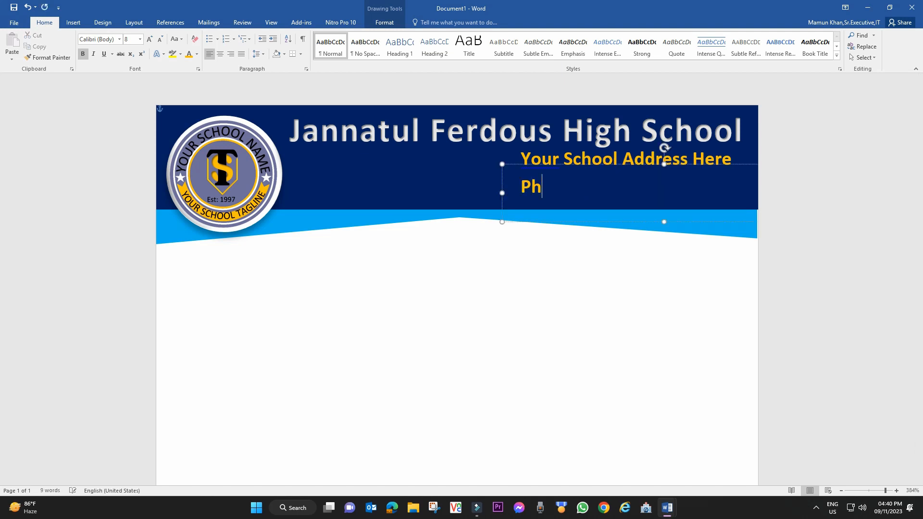
type("one number:+88888888")
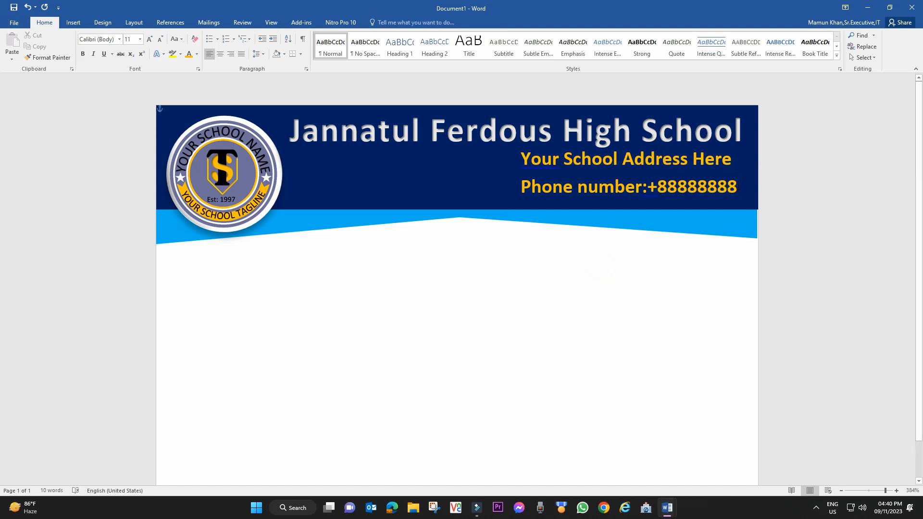
left_click_drag(740, 193, 535, 191)
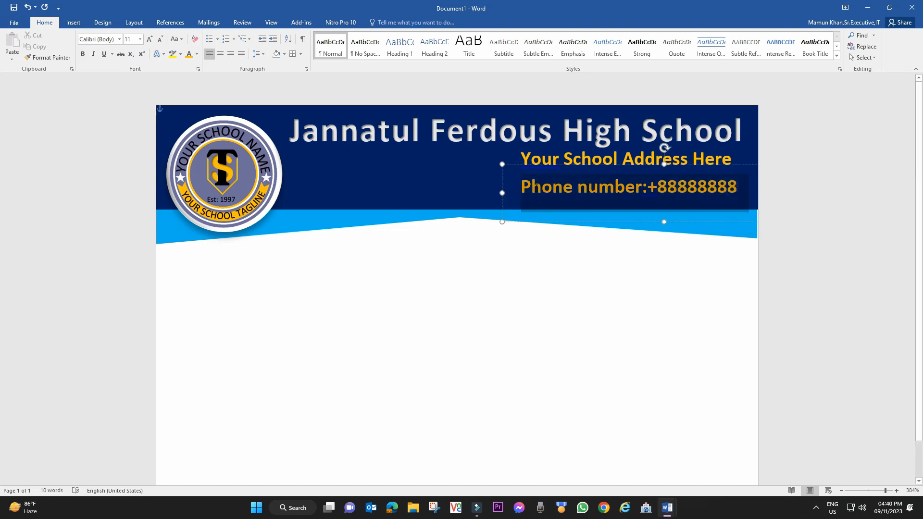
left_click(575, 231)
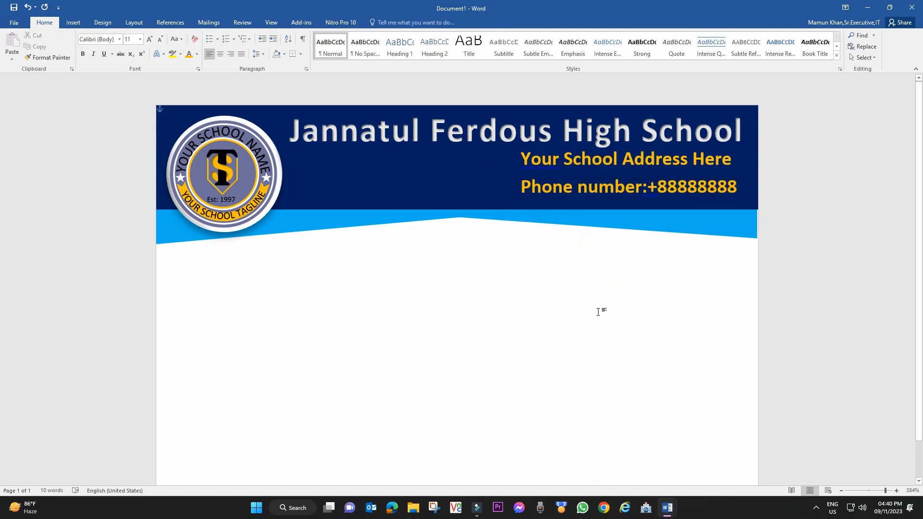
Move the phone number text box up slightly, closer to the school address line.
left_click(589, 187)
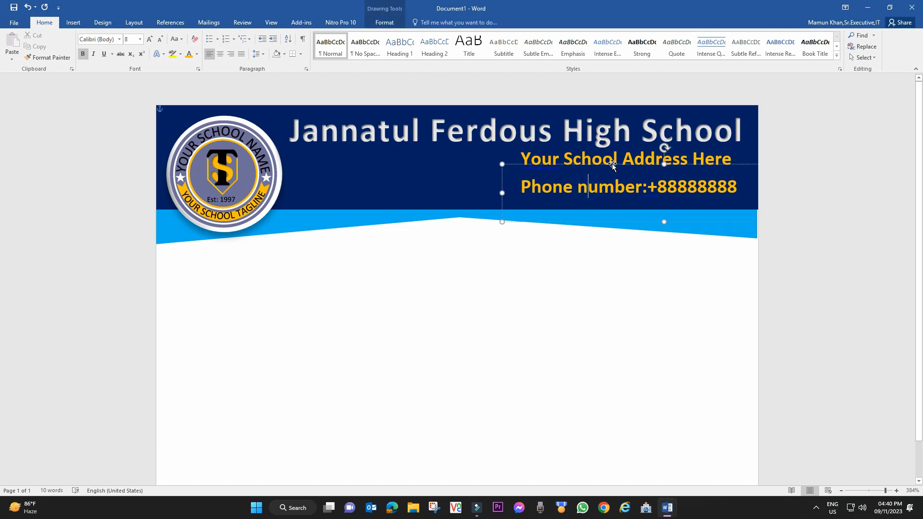
left_click_drag(613, 165, 613, 159)
left_click(564, 274)
scroll(565, 274, "down", 6, "ctrl")
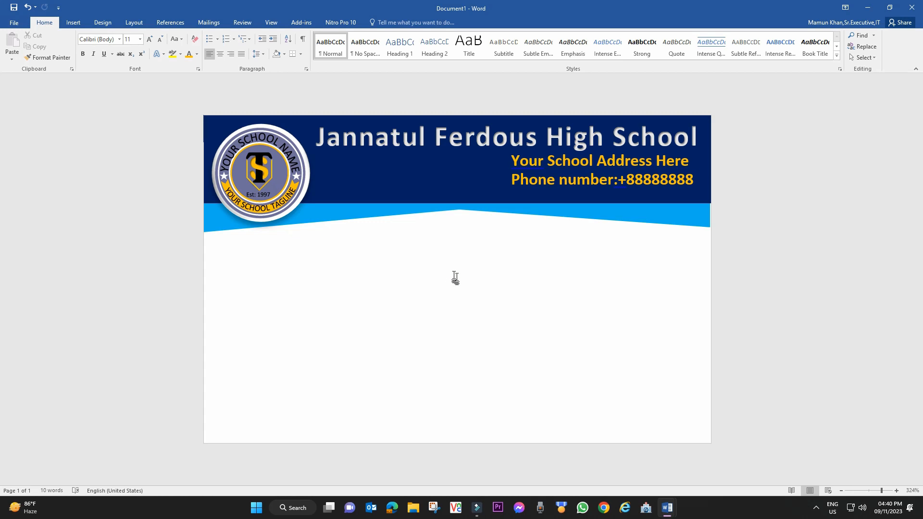
Insert a WordArt in the gold bevelled style reading "STUDENT ID CARD".
left_click(85, 28)
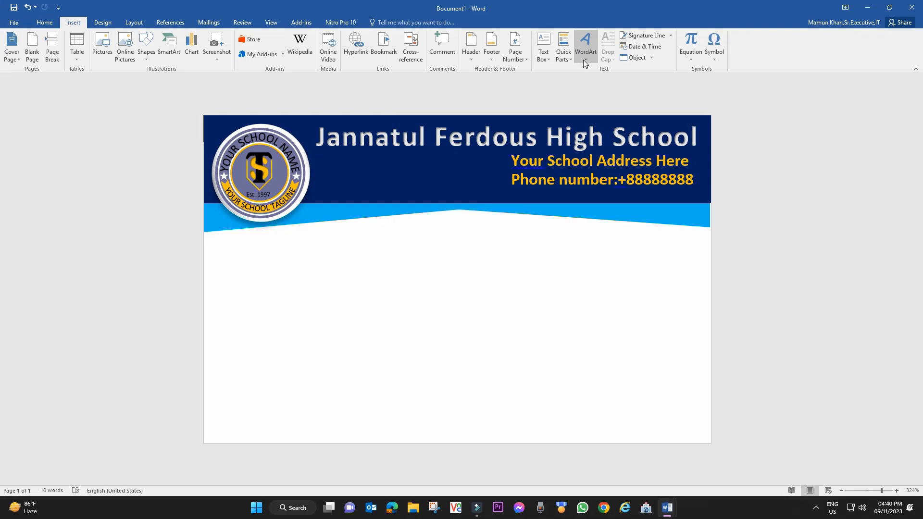
left_click(585, 60)
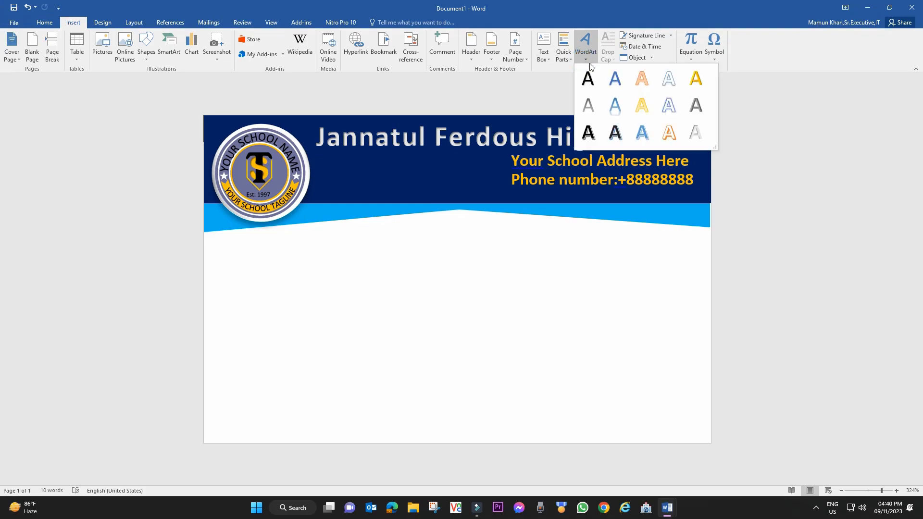
left_click(695, 78)
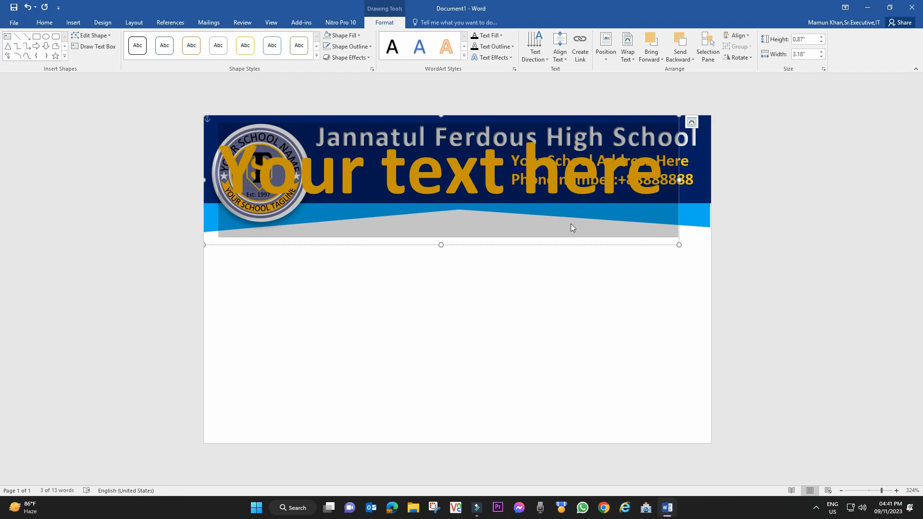
type("STUDE")
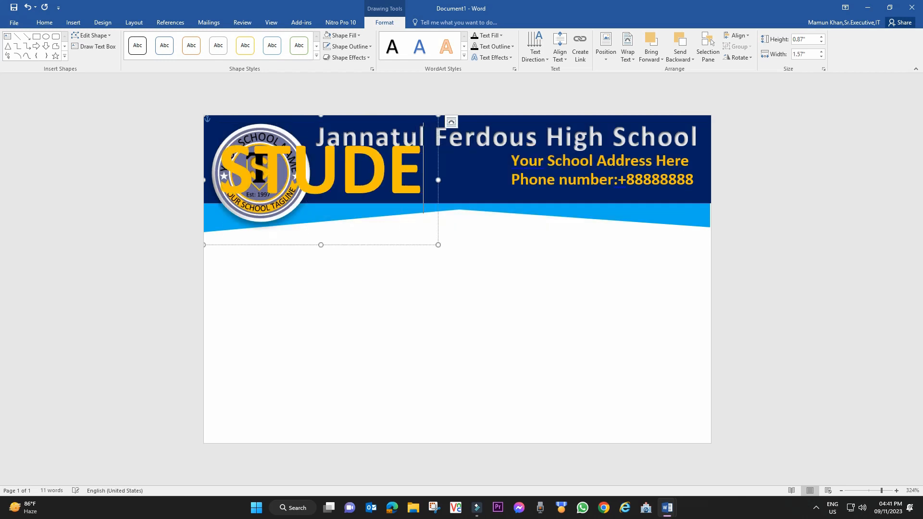
type("NT ID")
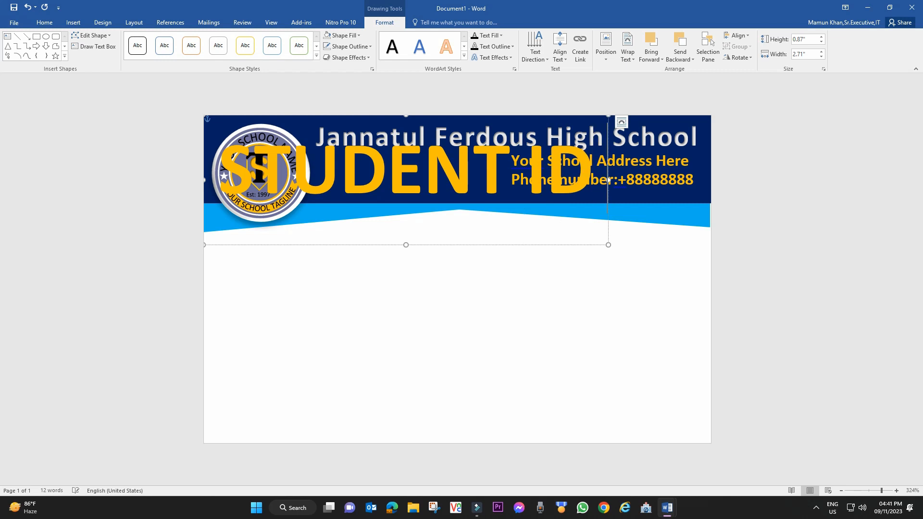
key("Return")
type("CARD")
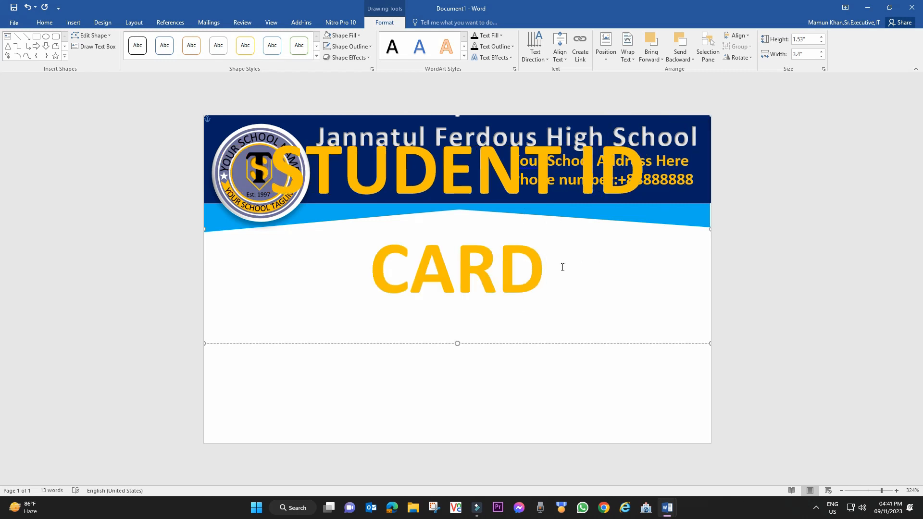
Set the STUDENT ID CARD WordArt to 24 pt and move it below the banner, roughly centred on the card.
left_click_drag(547, 275, 270, 165)
left_click(45, 22)
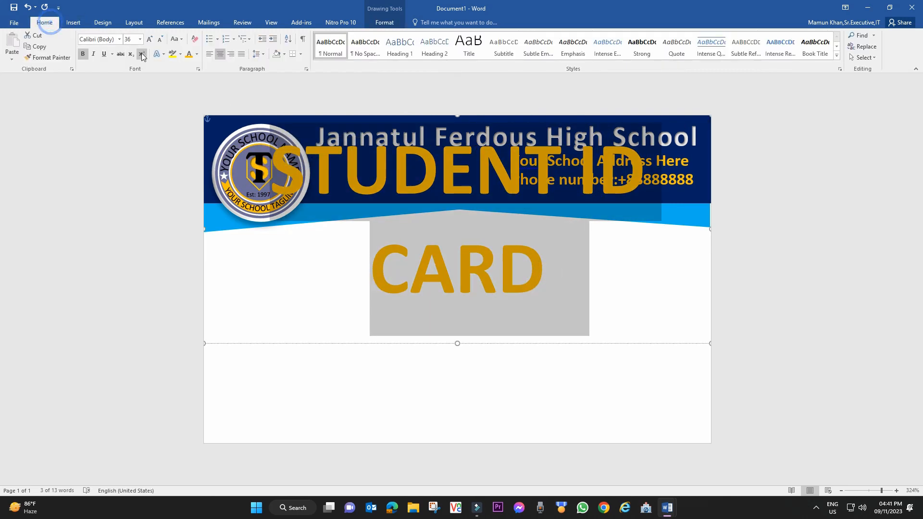
left_click(141, 40)
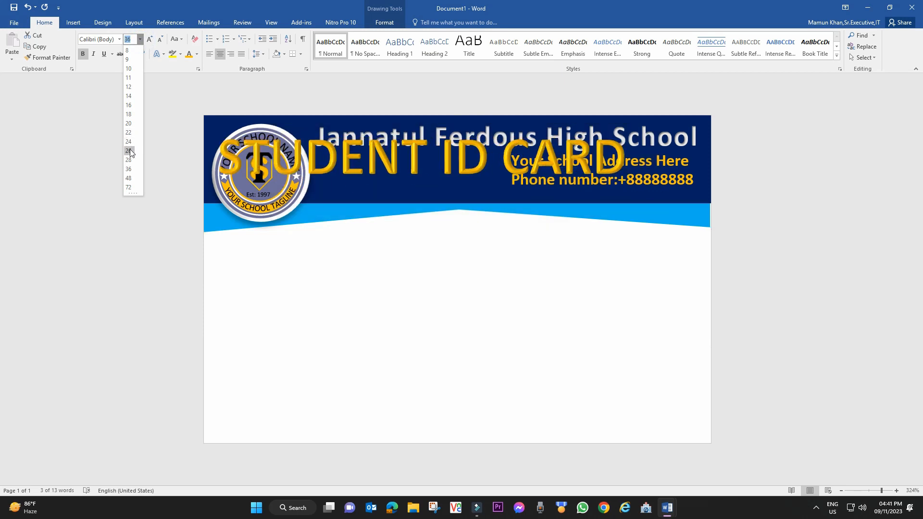
left_click(129, 141)
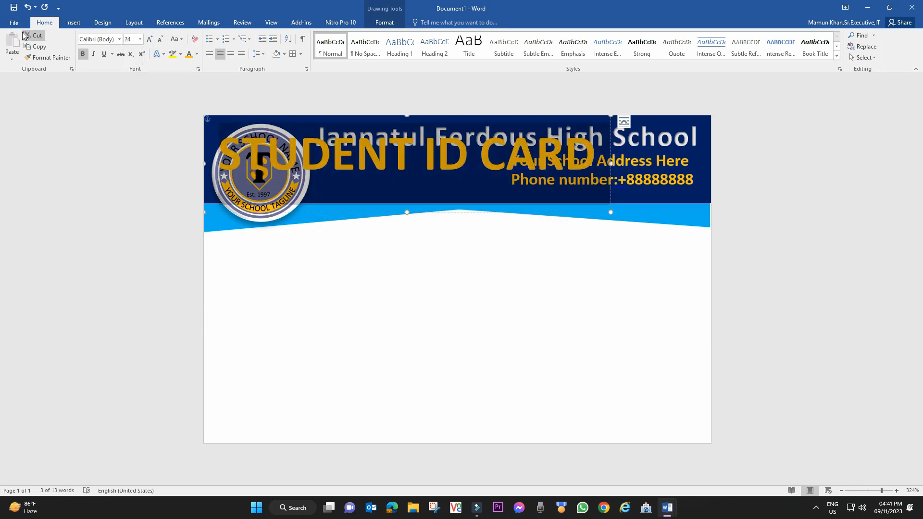
left_click_drag(375, 213, 428, 321)
left_click_drag(509, 234, 510, 237)
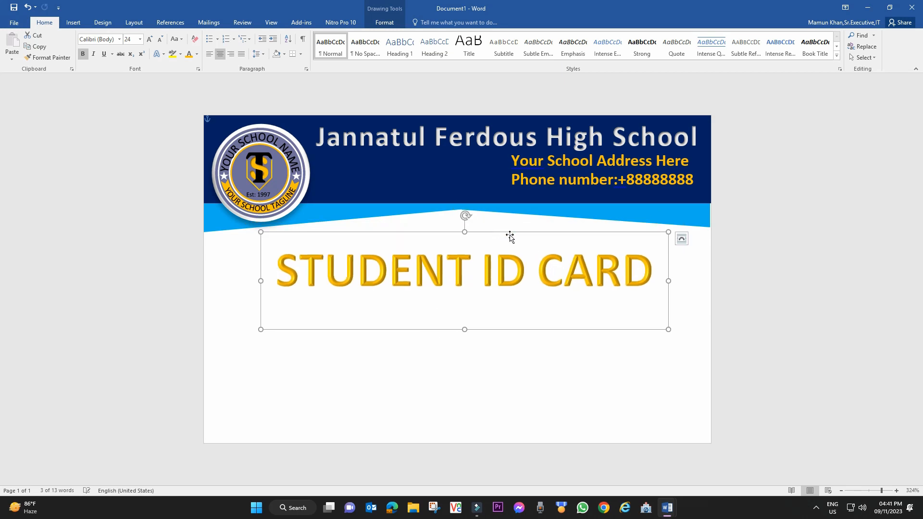
Draw a rounded rectangle about 0.38 inches high and 2.79 inches wide over the lower part of the STUDENT ID CARD text.
left_click(75, 24)
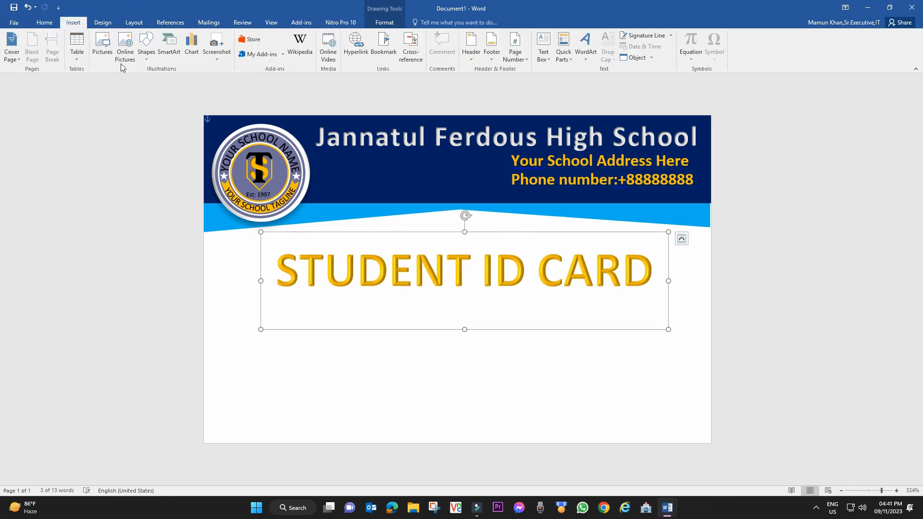
left_click(147, 46)
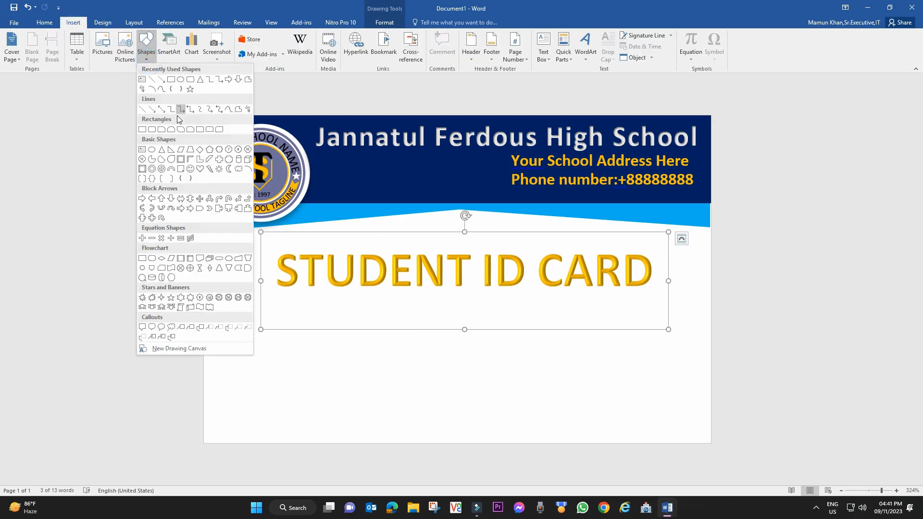
left_click(153, 130)
mouse_move(237, 290)
left_mouse_down()
mouse_move(677, 352)
mouse_move(657, 346)
left_mouse_up()
left_click_drag(577, 340, 603, 322)
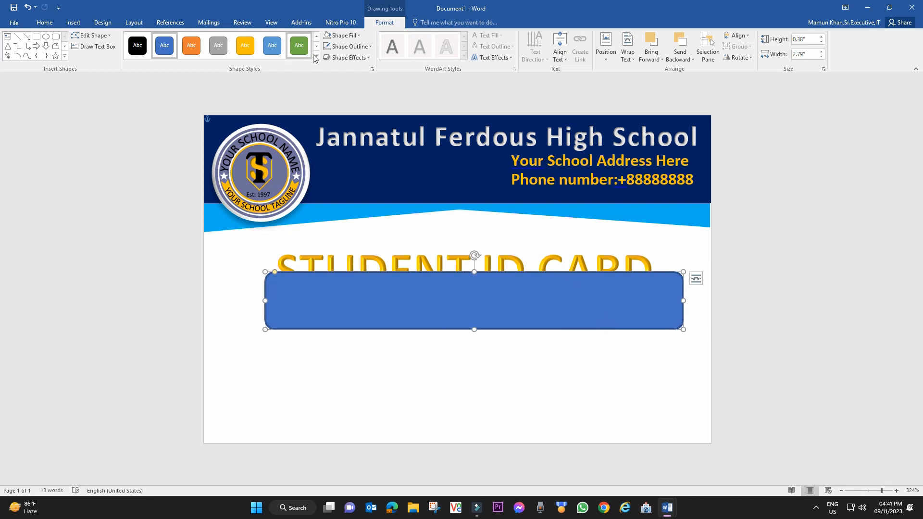
Remove the outline from the blue rounded rectangle.
left_click(362, 58)
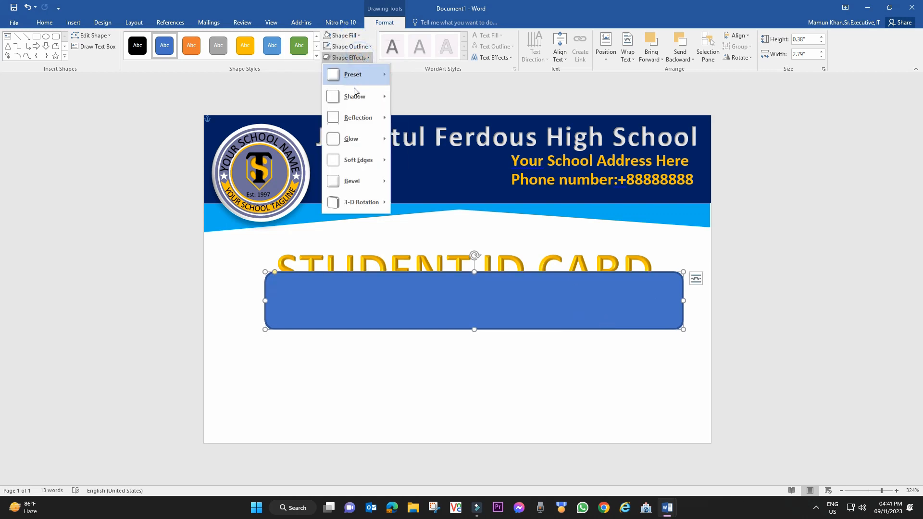
left_click(349, 47)
left_click(354, 132)
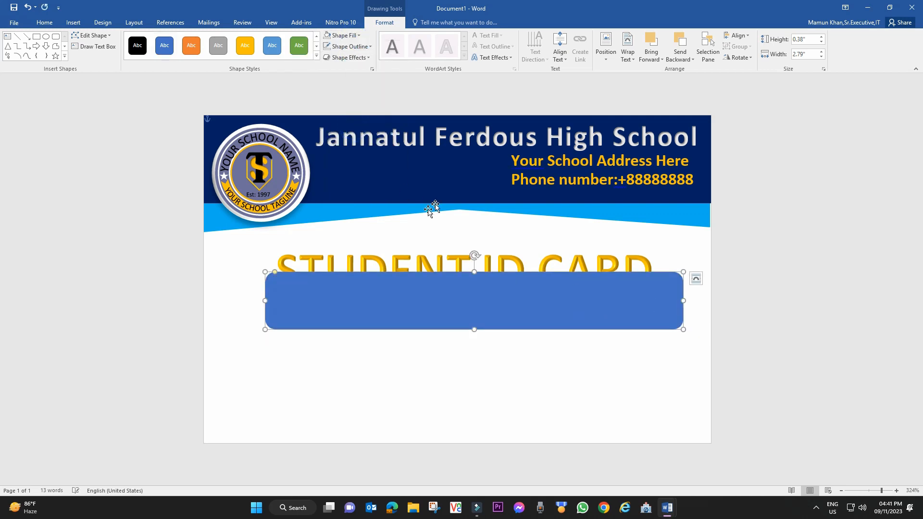
Bring the STUDENT ID CARD WordArt to the front and move the blue rounded rectangle up behind its text.
left_click(505, 258)
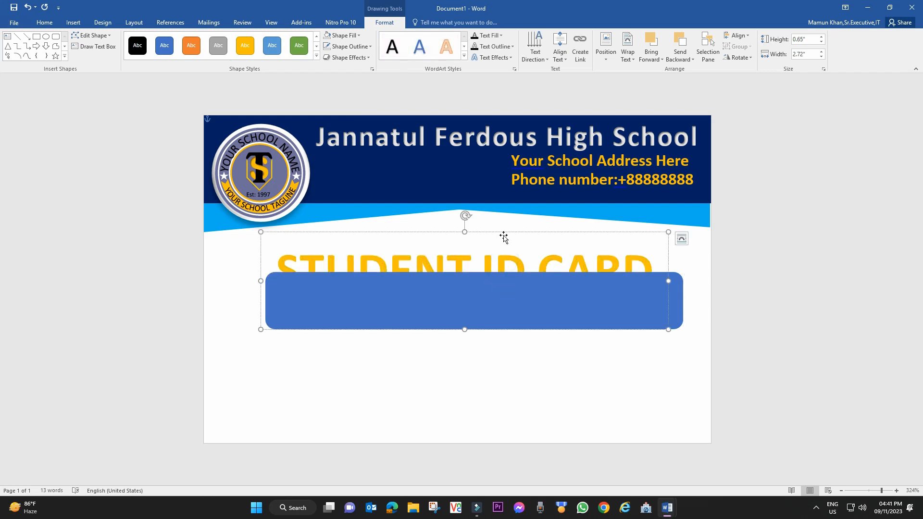
left_click(502, 234)
right_click(551, 232)
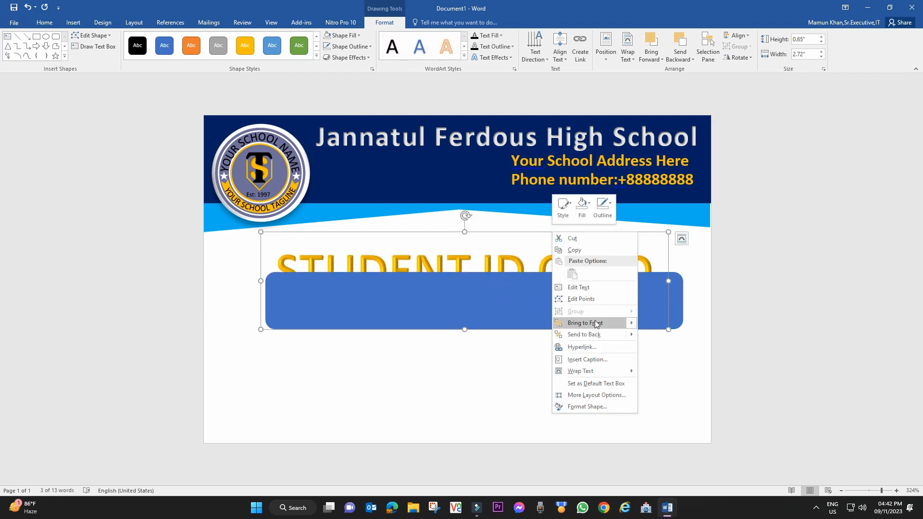
left_click(595, 322)
left_click(550, 361)
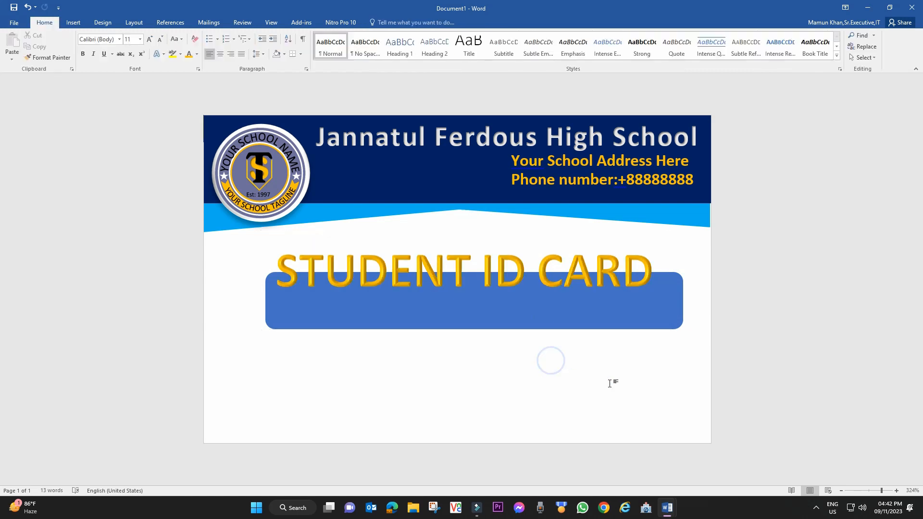
left_click(659, 313)
left_click_drag(678, 313, 674, 286)
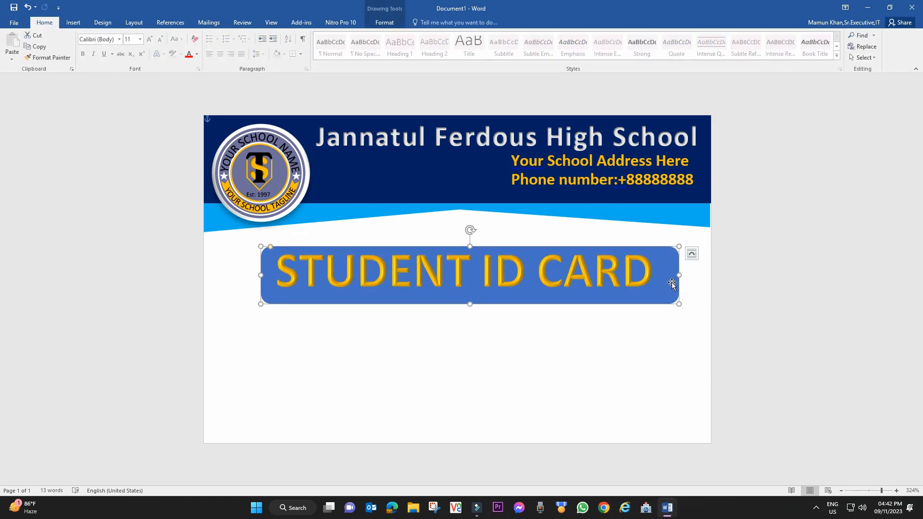
Fill the rounded rectangle behind the STUDENT ID CARD title with the standard dark blue.
double_click(674, 286)
left_click(361, 36)
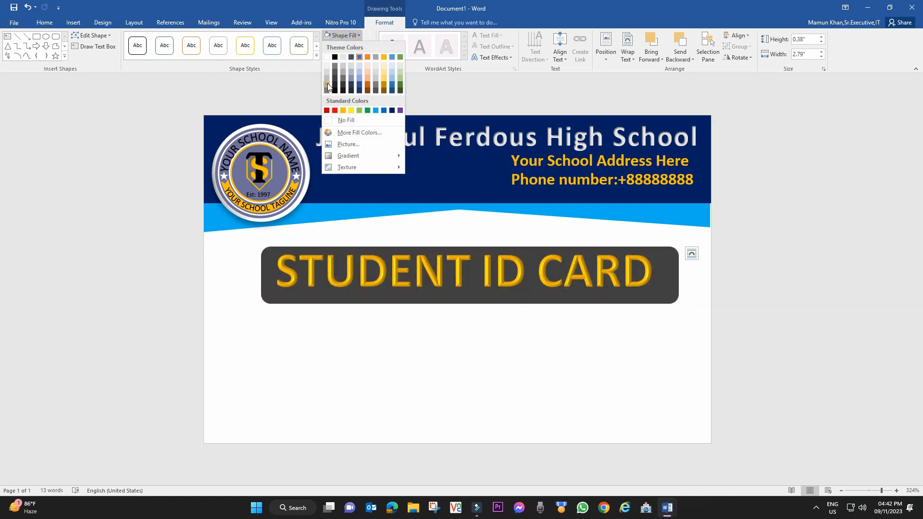
left_click(392, 111)
left_click(504, 383)
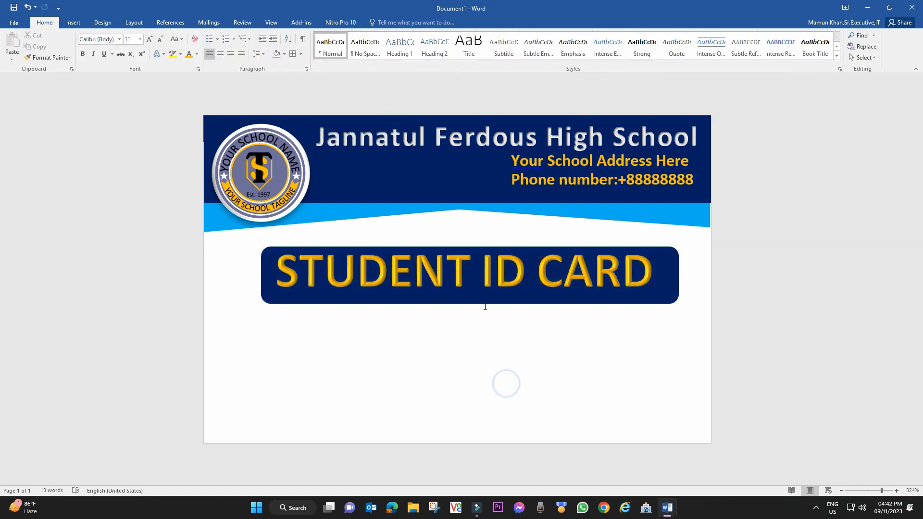
Widen the STUDENT ID CARD text box so the whole title fits on one line.
left_click(462, 330)
left_click_drag(462, 326, 462, 325)
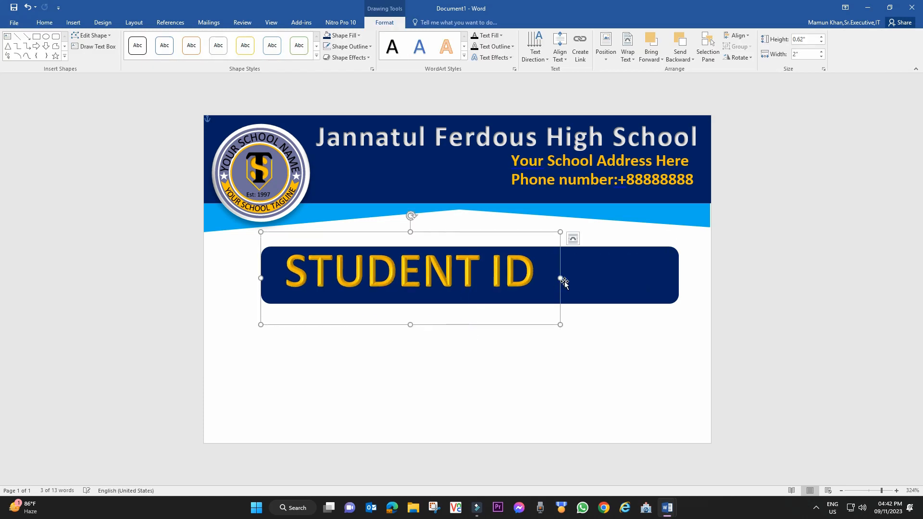
left_click_drag(561, 278, 671, 278)
left_click(633, 343)
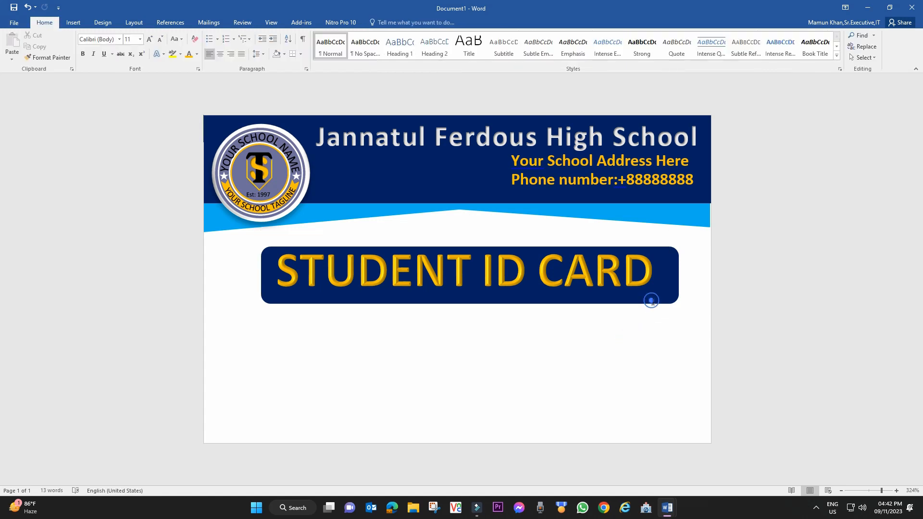
Narrow the dark blue rounded rectangle from both sides and reduce its height to fit closer around the title.
left_click(651, 301)
left_click(679, 317)
left_click(675, 293)
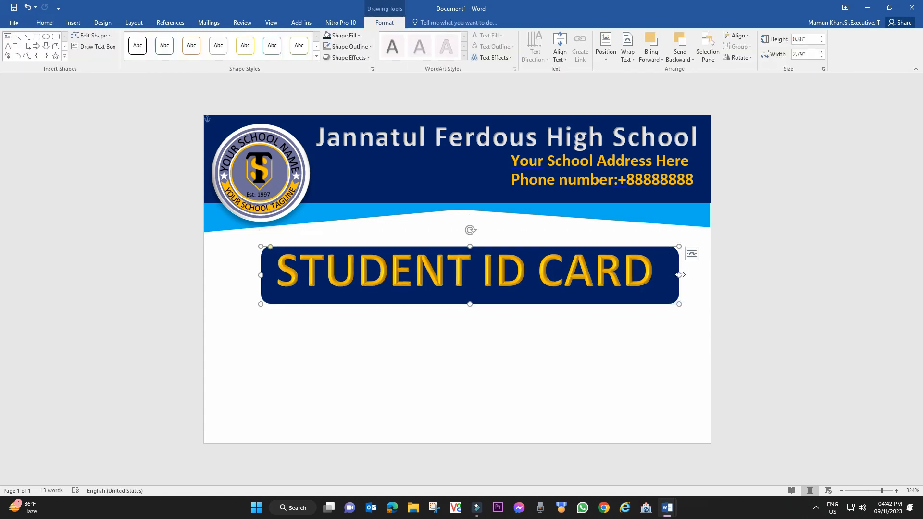
left_click_drag(680, 275, 658, 271)
left_click_drag(262, 273, 268, 274)
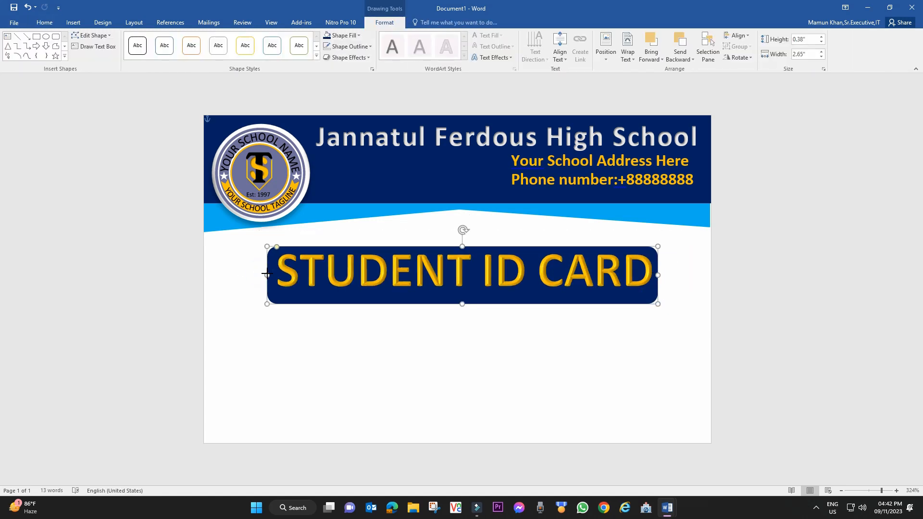
mouse_move(463, 303)
left_mouse_down()
mouse_move(463, 289)
mouse_move(464, 296)
left_mouse_up()
left_click(558, 341)
scroll(555, 340, "down", 2)
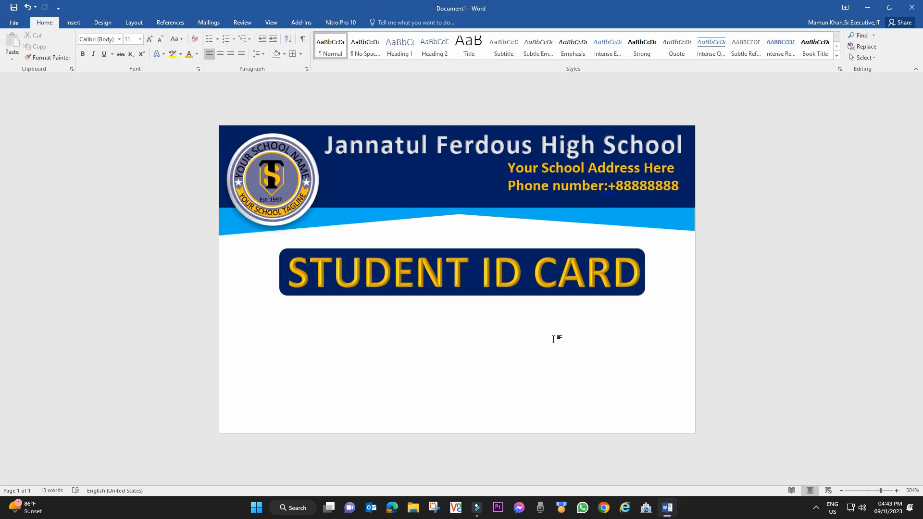
Move the STUDENT ID CARD title and its rounded rectangle up together to just below the banner.
left_click(641, 235)
key("Up")
key("Up")
left_click(628, 291)
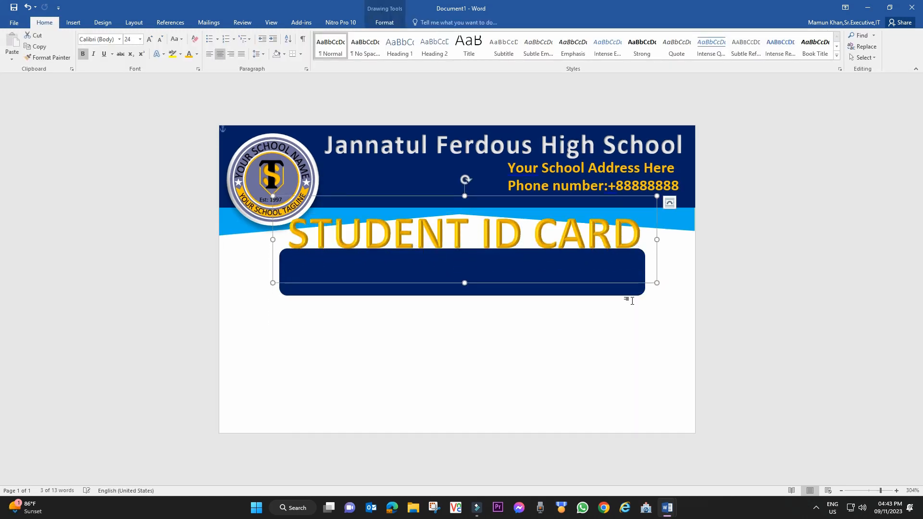
mouse_move(628, 291)
left_mouse_down()
mouse_move(620, 269)
mouse_move(624, 278)
left_mouse_up()
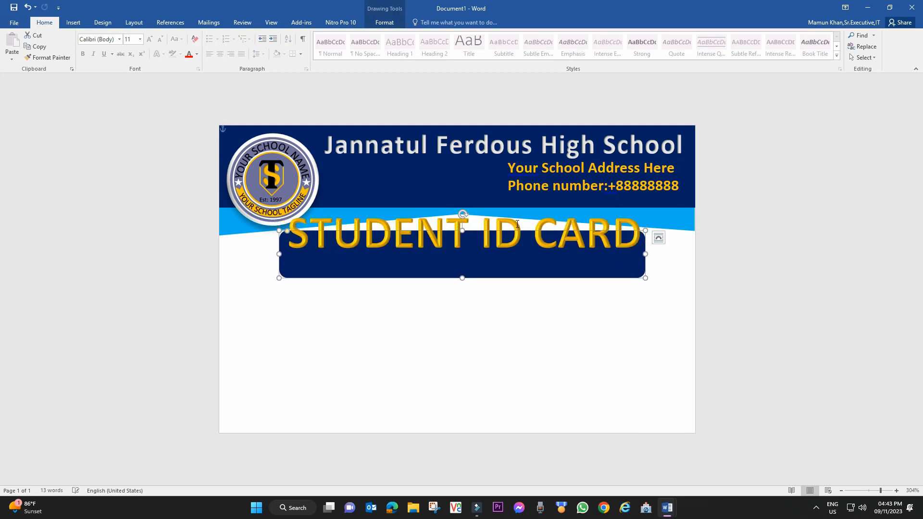
left_click_drag(511, 196, 512, 216)
left_click(522, 355)
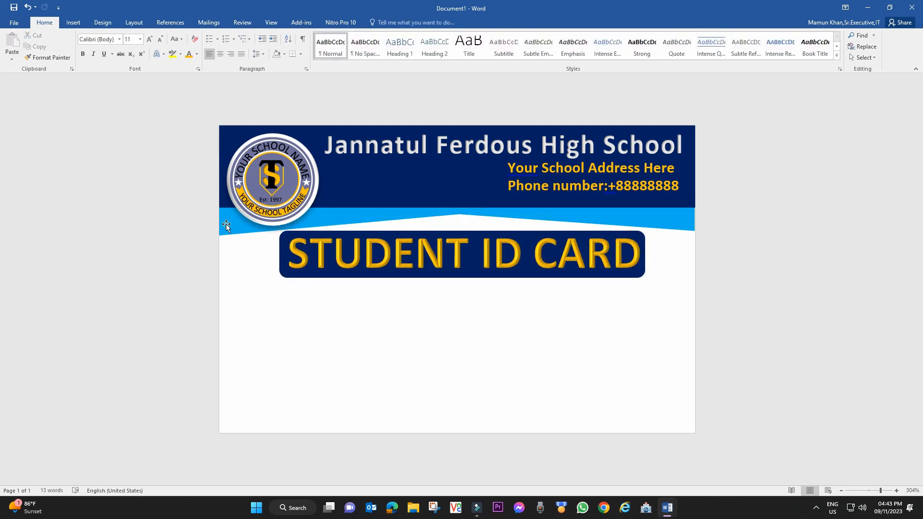
Try to nudge the light blue banner shape's lower-left corner point slightly upward.
left_click(373, 209)
left_click(364, 219)
left_click(240, 228)
right_click(237, 227)
left_click(273, 298)
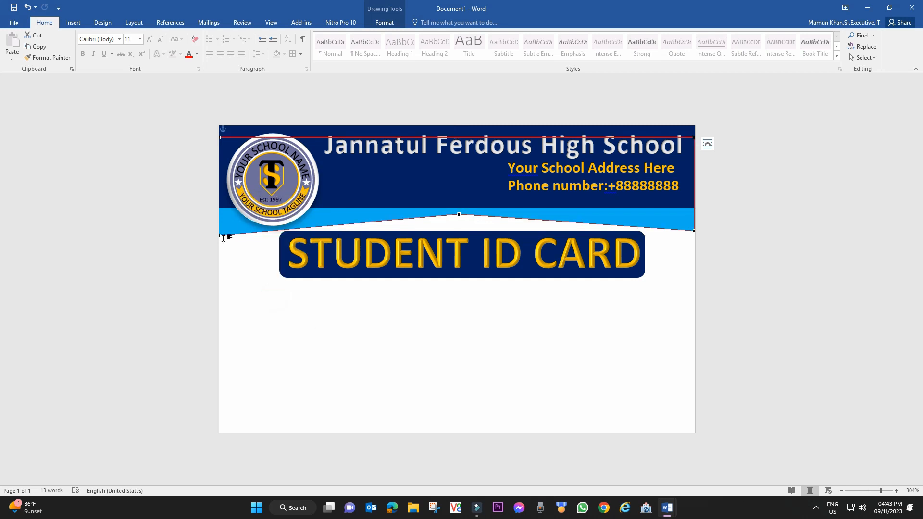
left_click_drag(220, 237, 220, 234)
left_click(538, 282)
left_click(237, 227)
left_click(237, 262)
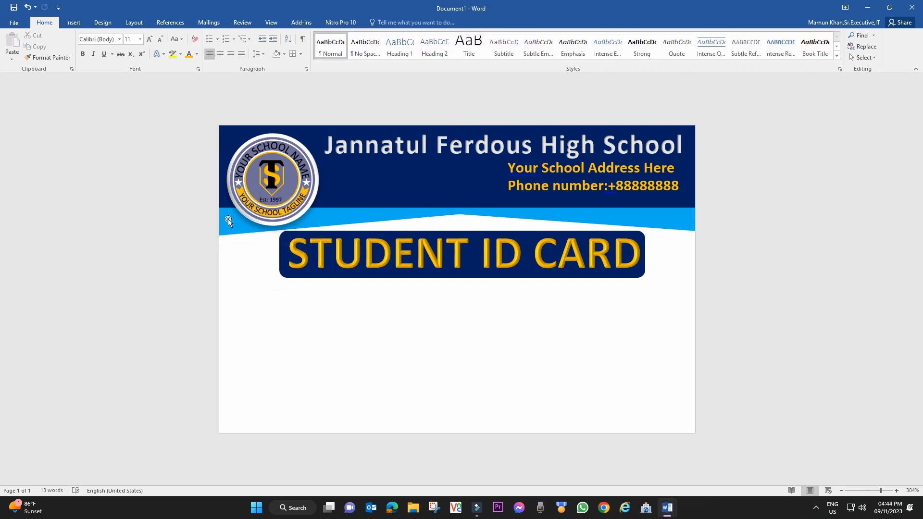
Edit the light blue banner shape's points, moving its lower-left corner slightly down.
right_click(228, 219)
left_click(263, 302)
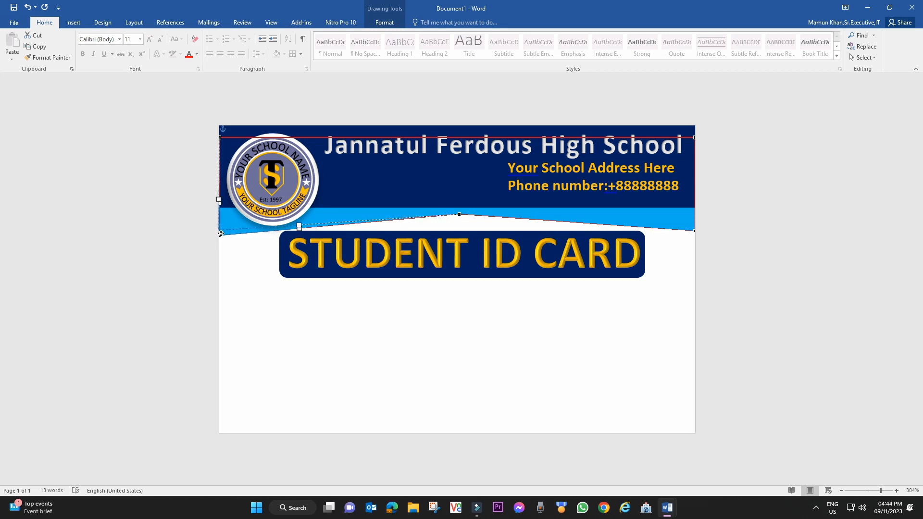
left_click_drag(221, 234, 220, 236)
left_click(305, 296)
left_click(356, 342)
Lower the light blue banner shape's lower-right corner point to level it with the opposite corner.
left_click(669, 220)
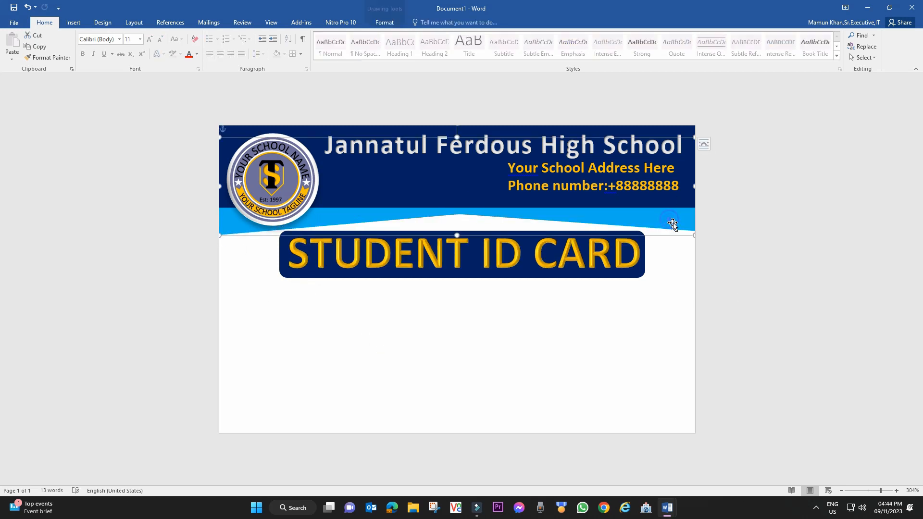
right_click(672, 222)
left_click(731, 290)
left_click(692, 233)
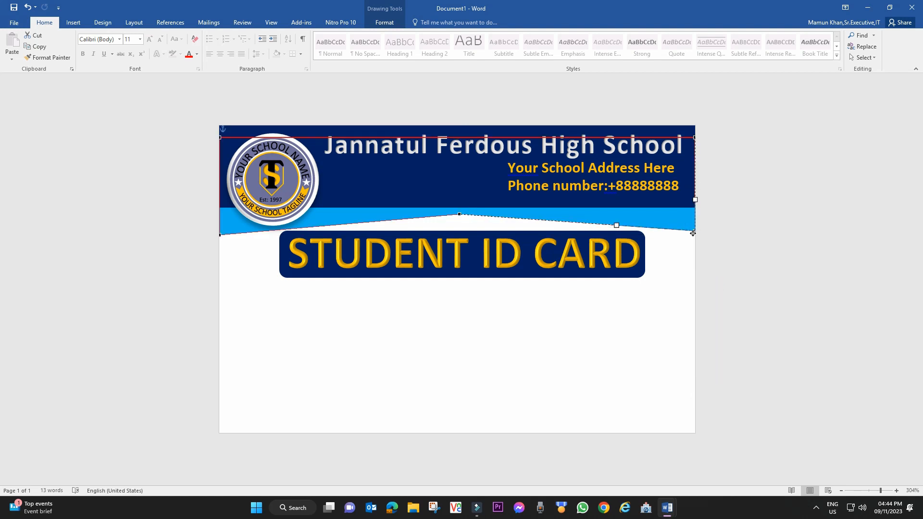
left_click(676, 284)
left_click(692, 236)
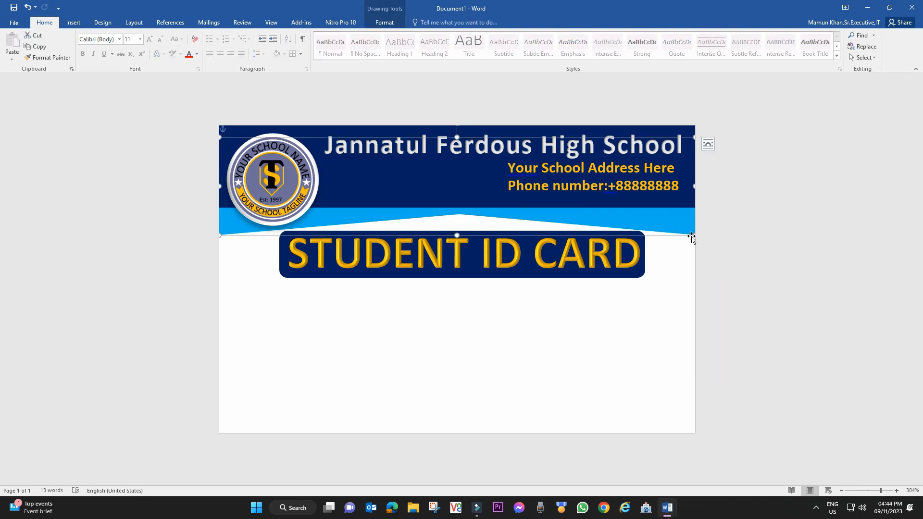
left_click(478, 338)
Set the STUDENT ID CARD WordArt to 14 pt and shorten its text box from below.
scroll(486, 339, "down", 2, "ctrl")
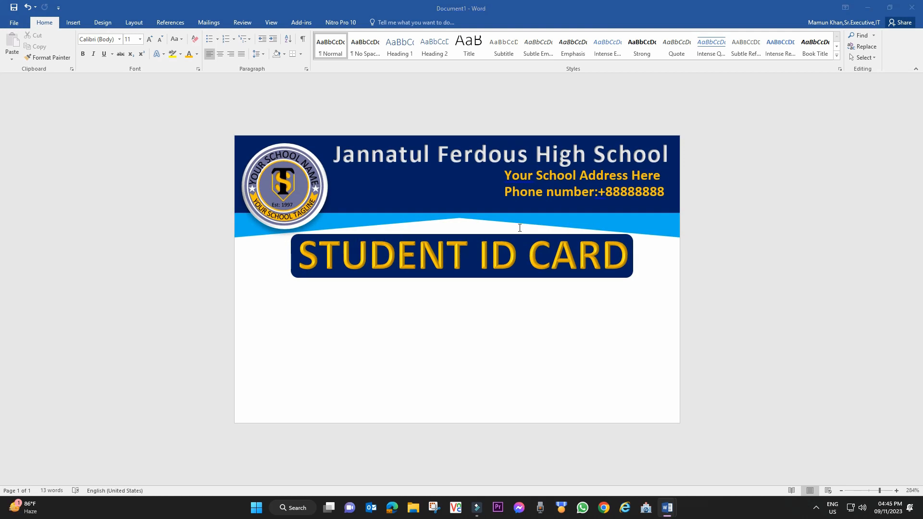
triple_click(505, 246)
left_click(558, 223)
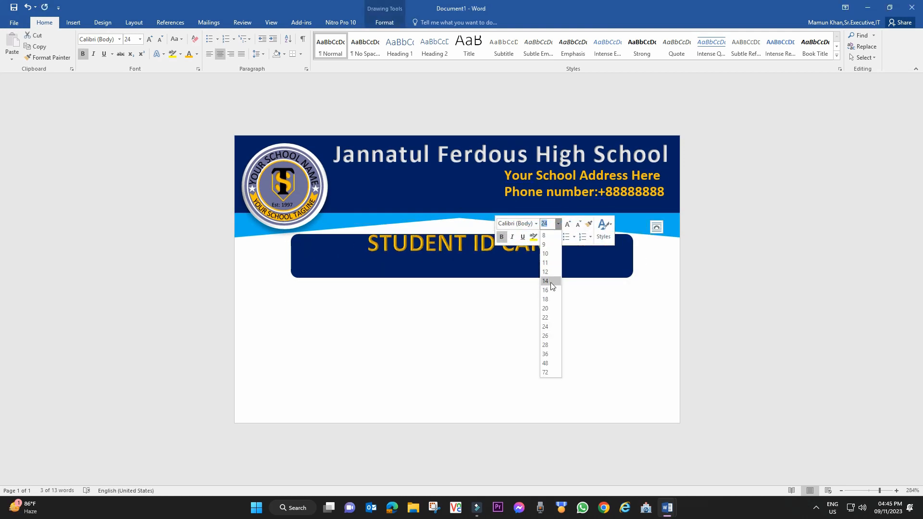
left_click(551, 286)
left_click(639, 344)
left_click(477, 300)
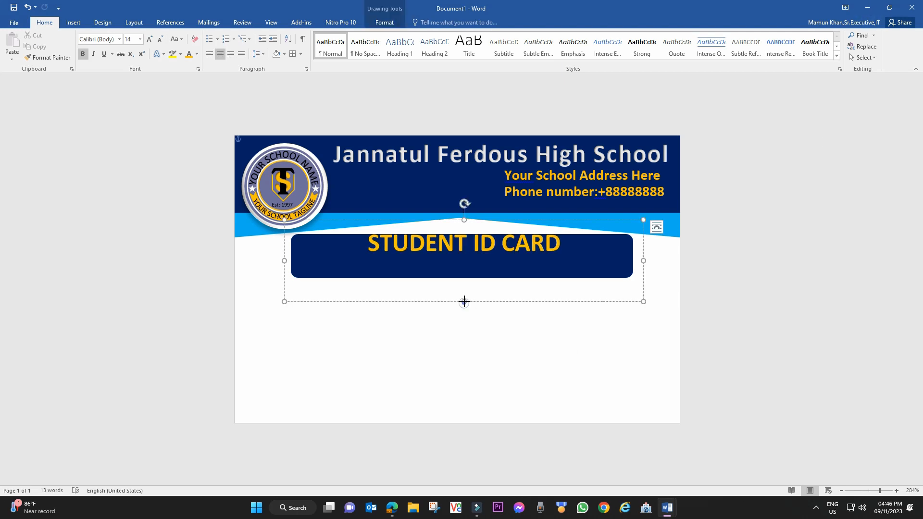
mouse_move(464, 302)
left_mouse_down()
mouse_move(463, 249)
mouse_move(464, 265)
left_mouse_up()
left_click(517, 309)
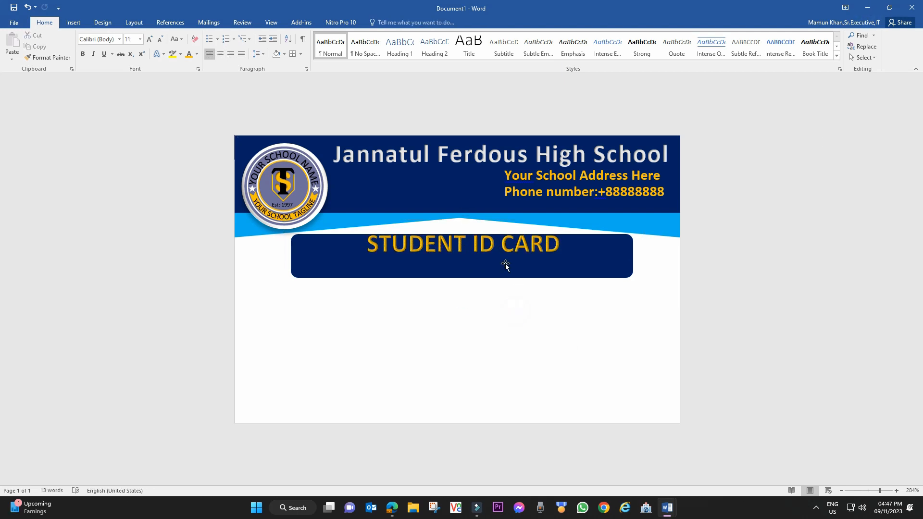
left_click(505, 264)
left_click_drag(538, 216, 543, 229)
key("ctrl+z")
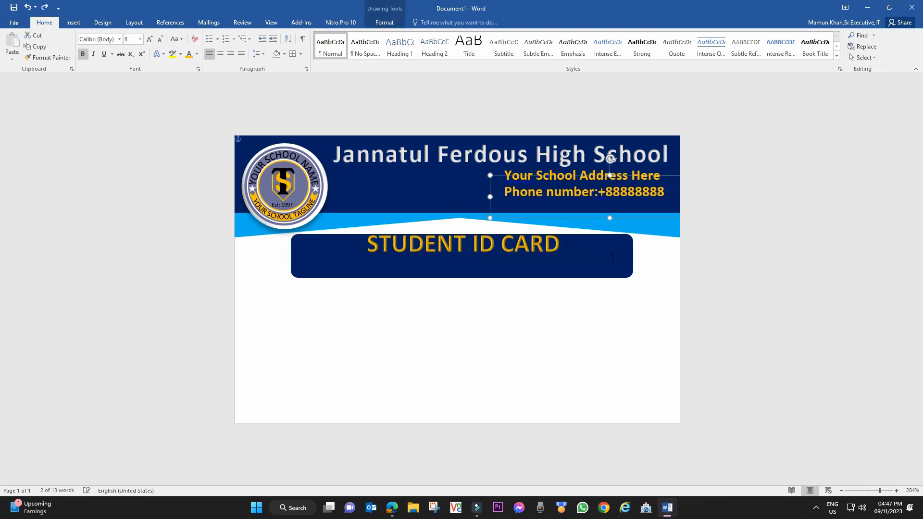
Shrink the dark blue rounded rectangle to fit closely around the title and nudge it slightly up.
left_click(610, 252)
left_click(603, 275)
left_click_drag(633, 256, 567, 249)
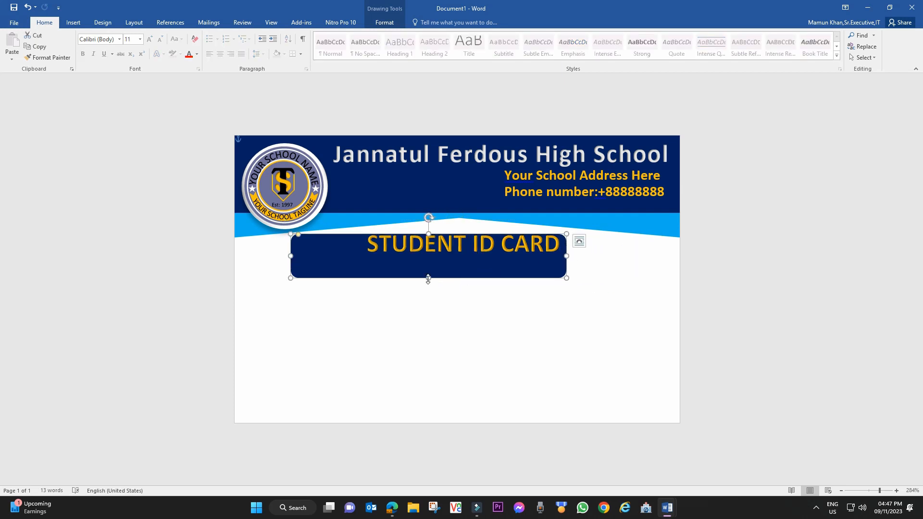
left_click_drag(428, 278, 404, 260)
left_click_drag(291, 247, 361, 244)
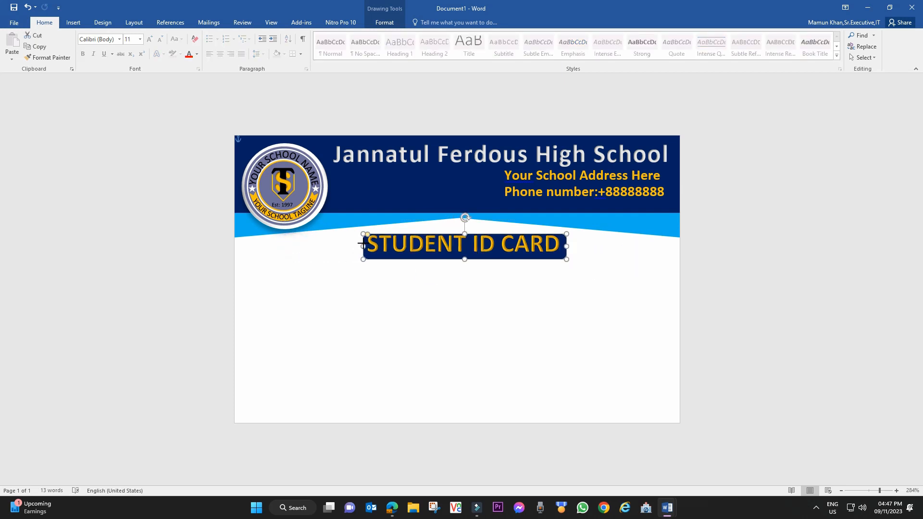
key("Up")
key("Up")
key("Up")
left_click(472, 299)
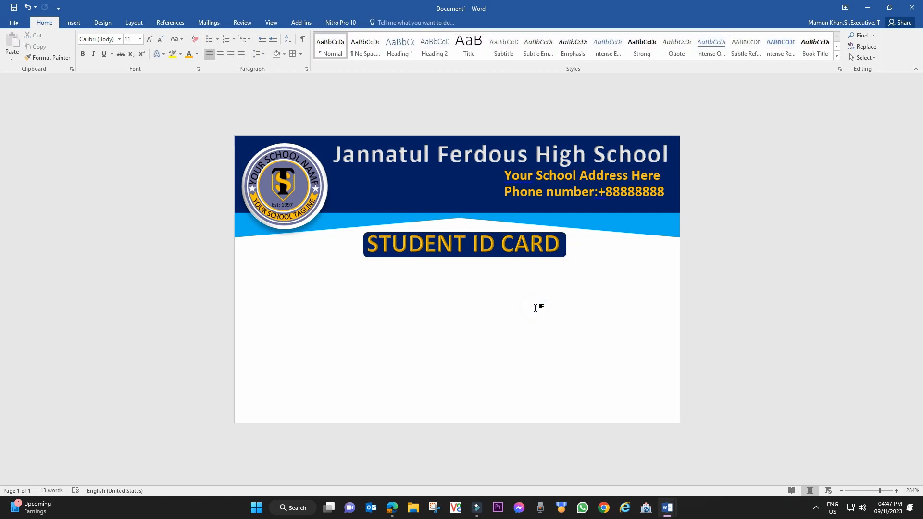
Nudge the STUDENT ID CARD title slightly down to centre it within the dark blue rounded rectangle.
scroll(679, 399, "up", 6)
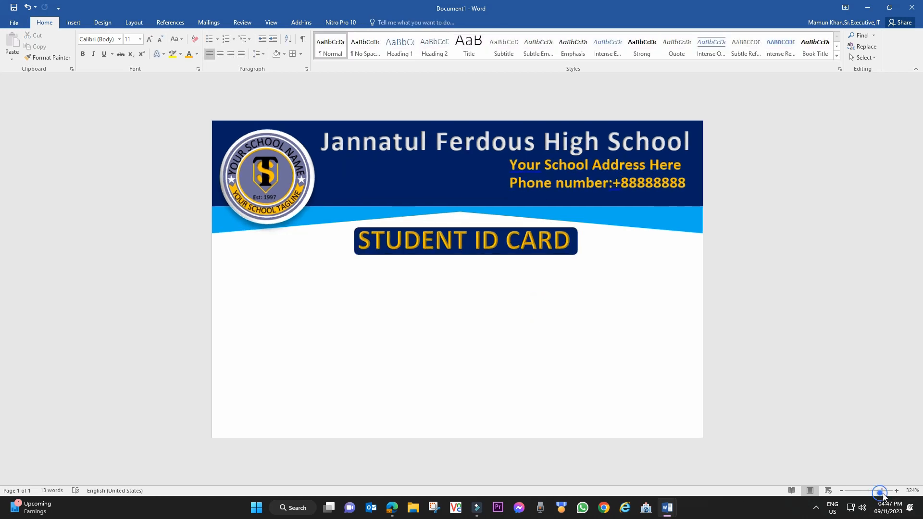
left_click(513, 249)
left_click_drag(518, 262, 518, 265)
left_click(507, 317)
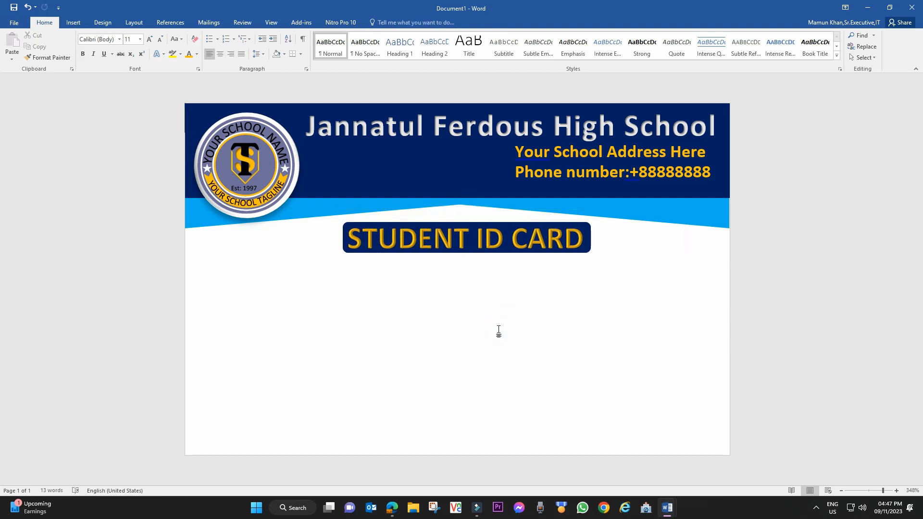
Capitalise the second word of the banner's phone label so it reads "Phone Number".
left_click(576, 172)
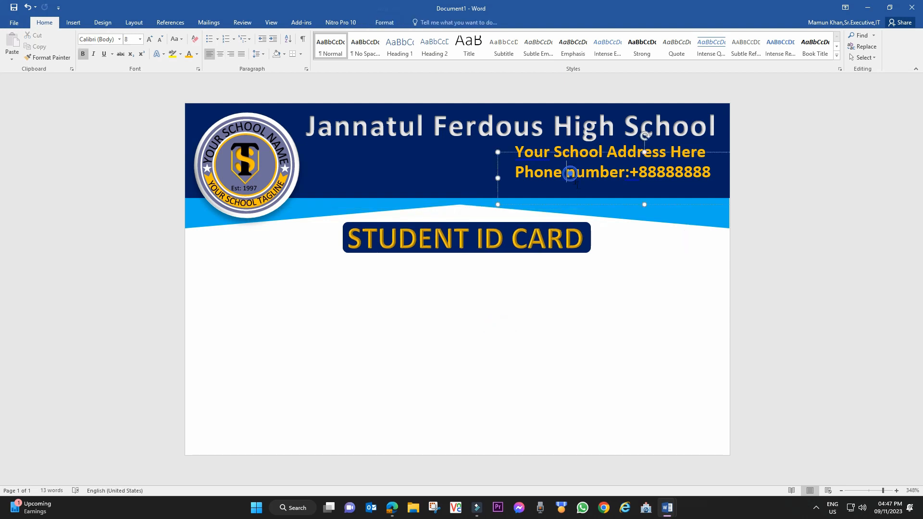
key("BackSpace")
type("N")
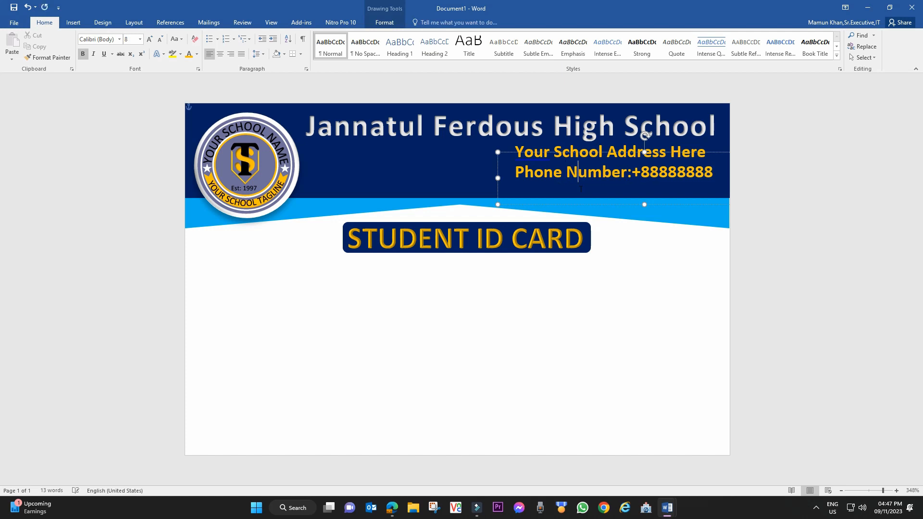
left_click(428, 321)
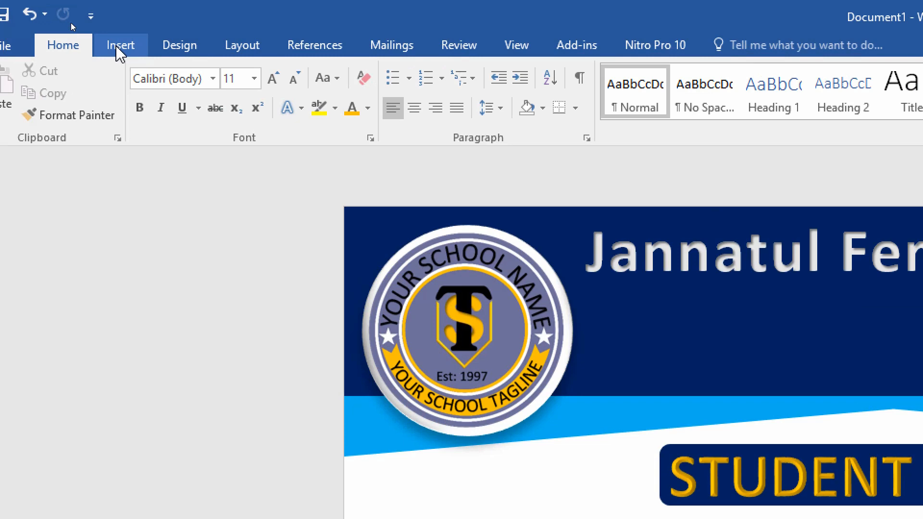
Draw a text box about 1.1 inches high and 2 inches wide in the card's lower-left area.
left_click(72, 22)
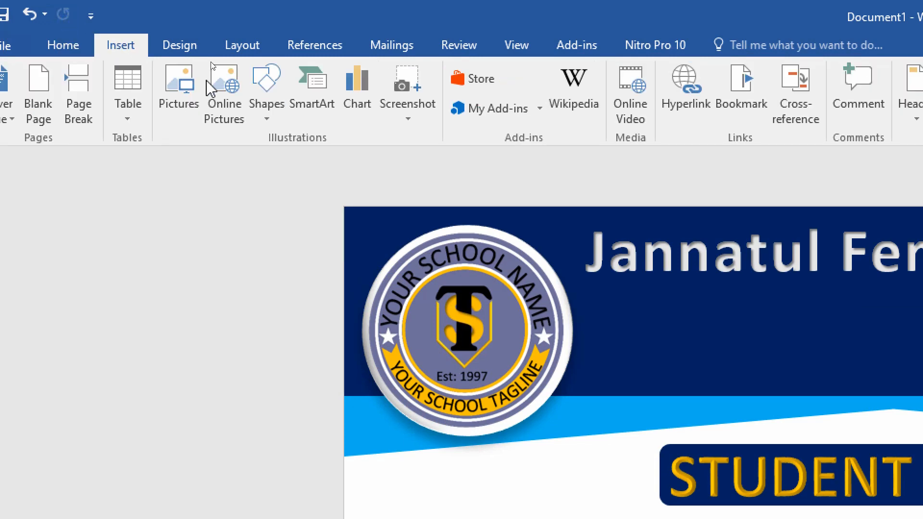
left_click(816, 128)
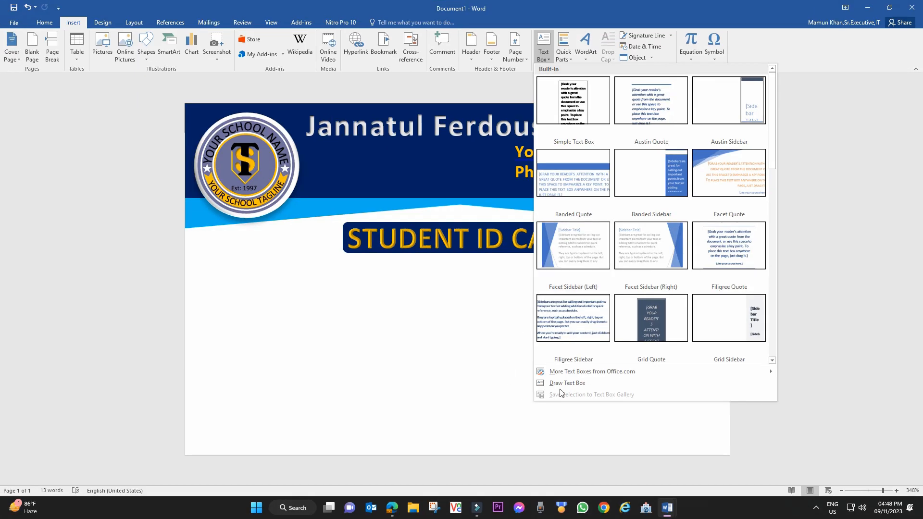
left_click(561, 391)
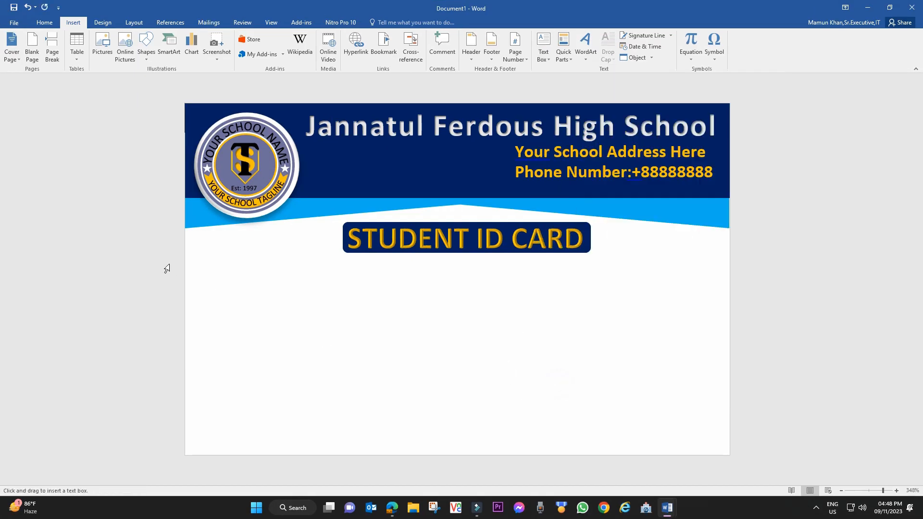
mouse_move(200, 275)
left_mouse_down()
mouse_move(402, 363)
mouse_move(521, 452)
left_mouse_up()
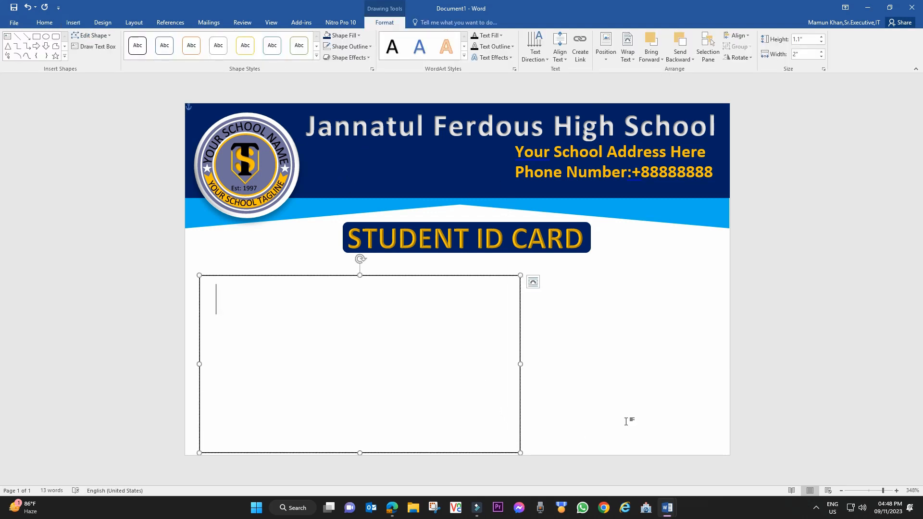
Enter a bold "Student ID" label followed by a tabbed colon in the card's empty text box.
mouse_move(667, 508)
left_click(634, 469)
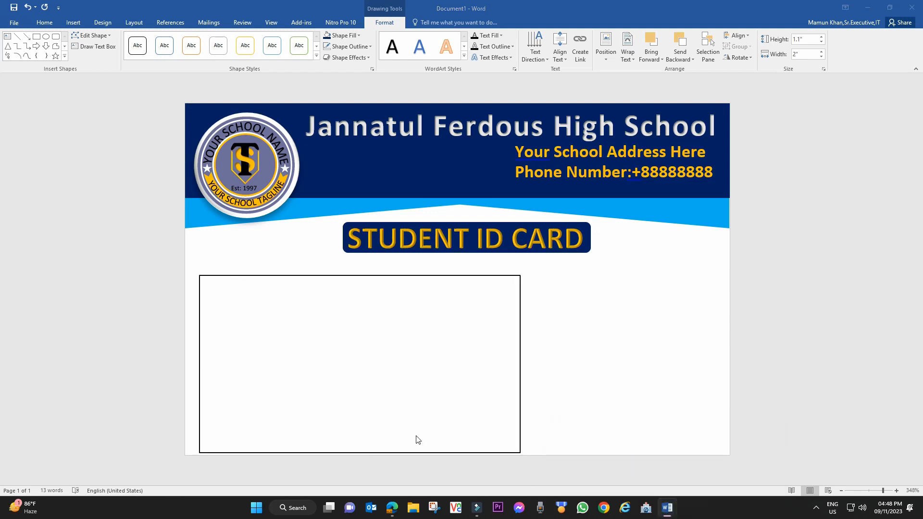
left_click(239, 325)
type("St")
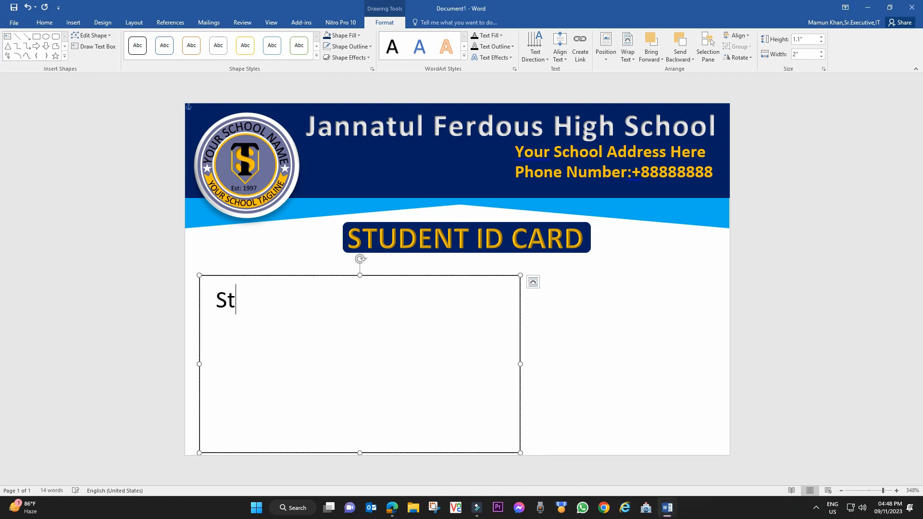
type("udent ID")
left_click_drag(324, 301, 266, 302)
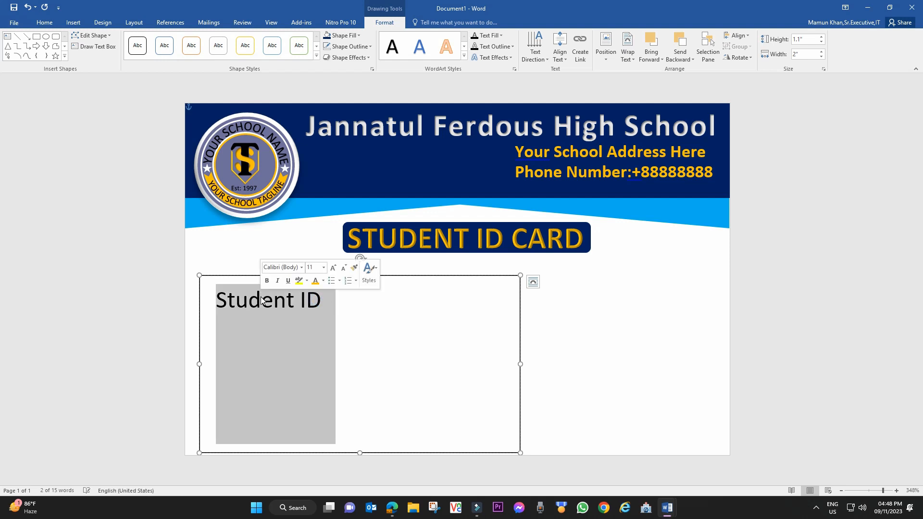
key("ctrl+b")
left_click(334, 301)
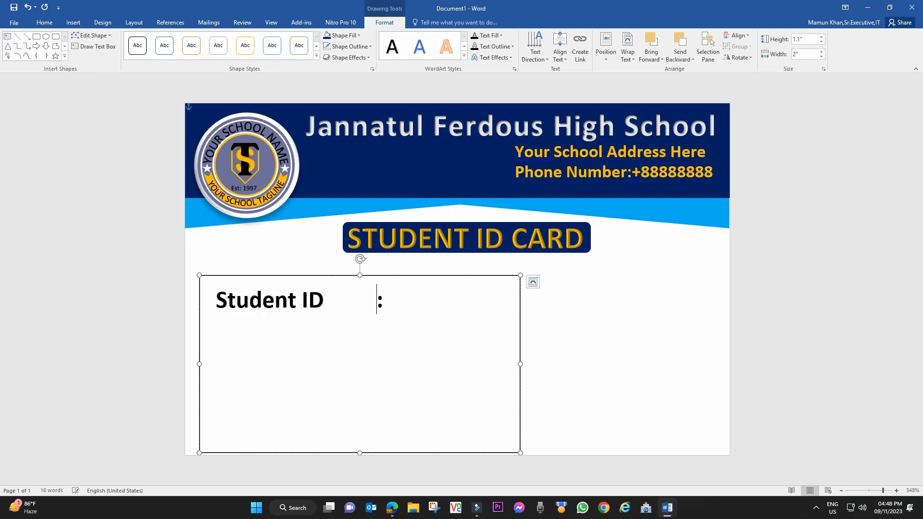
Set the Student ID line to 8 pt and add a "Student Name" label with an aligned colon below it.
left_click_drag(394, 304, 215, 304)
left_click(44, 23)
left_click(131, 40)
type("8")
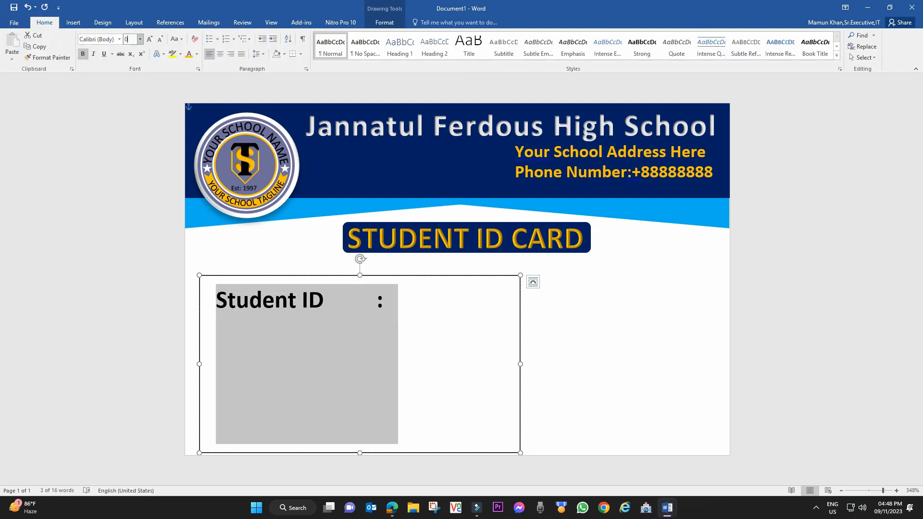
key("Return")
left_click(387, 294)
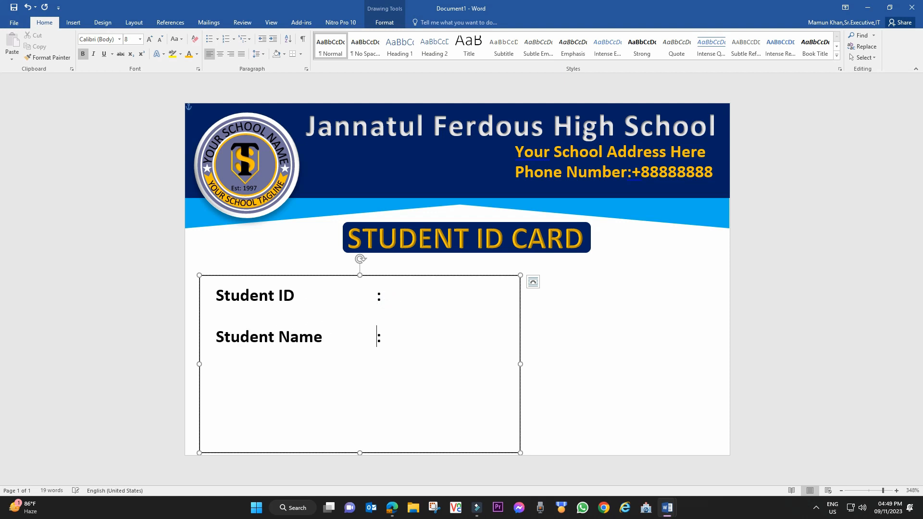
Set both label lines to 0 pt spacing after and a multiple line spacing of 0.9.
left_click_drag(394, 340, 227, 306)
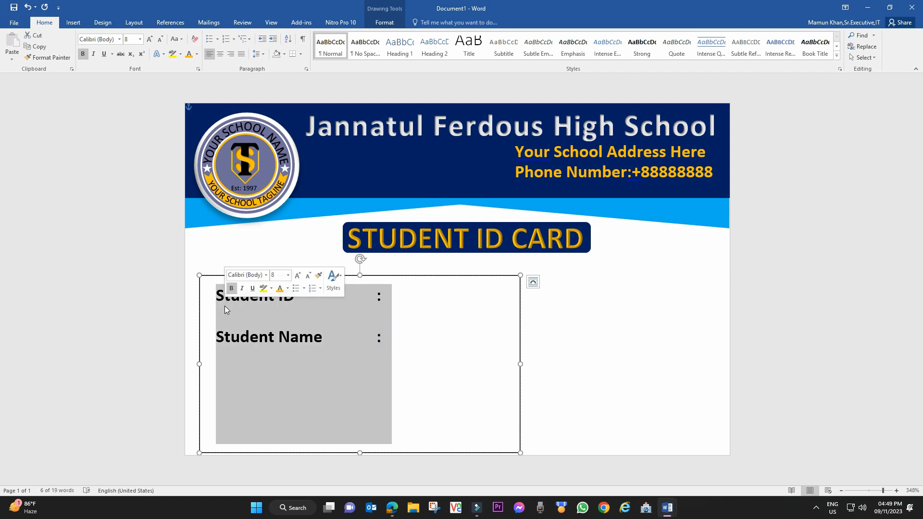
left_click(134, 25)
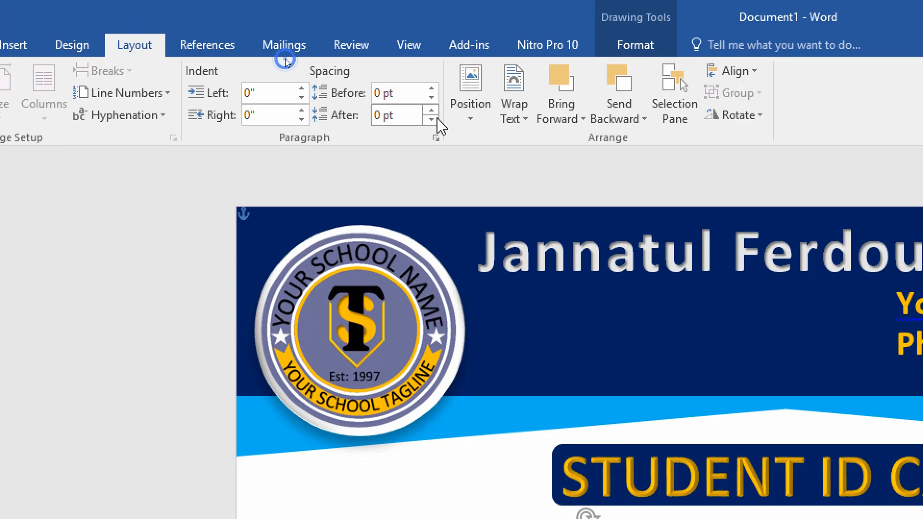
left_click(438, 139)
left_click(436, 139)
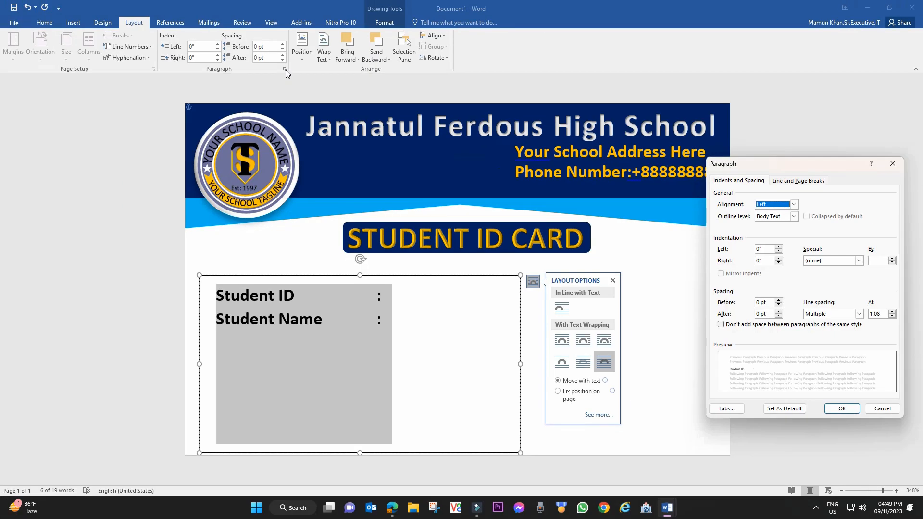
left_click(885, 313)
left_click(849, 404)
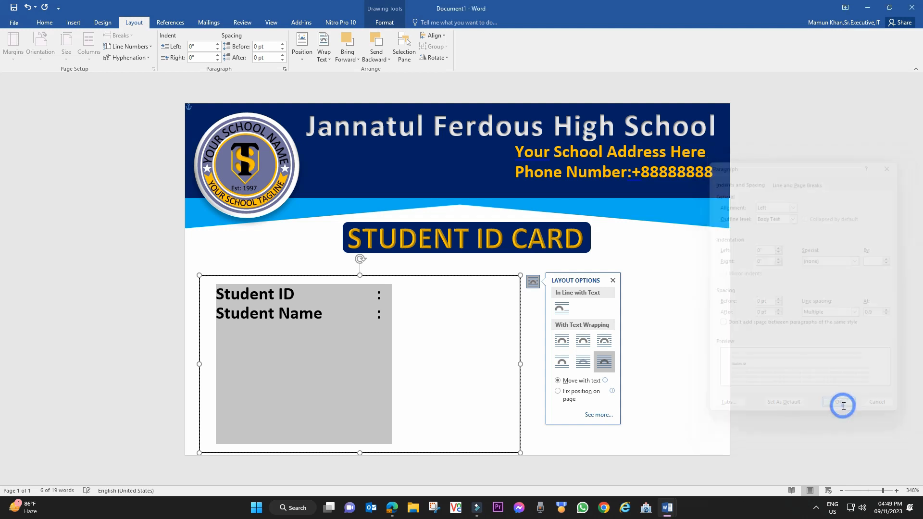
Add Father’s Name, Class, Roll No., Issued Date and Valid Date labels with aligned colons below Student Name.
left_click(330, 351)
left_click(388, 315)
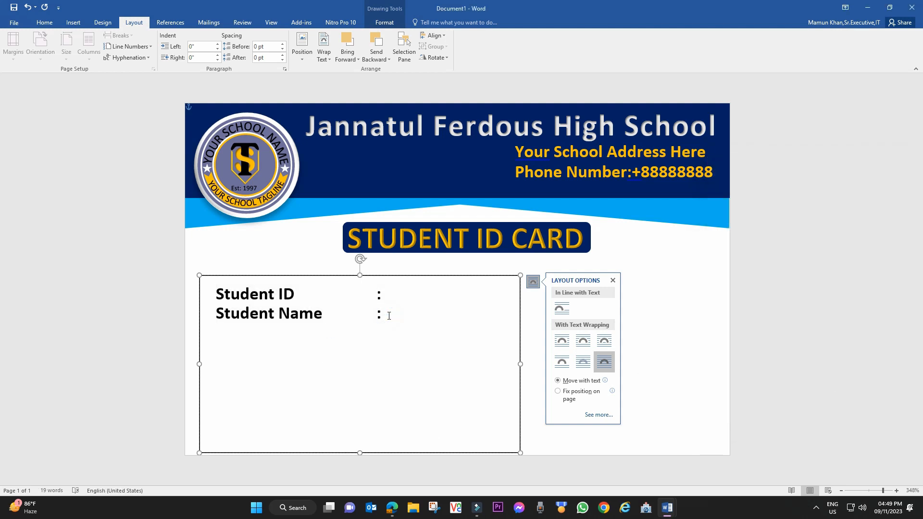
key("Return")
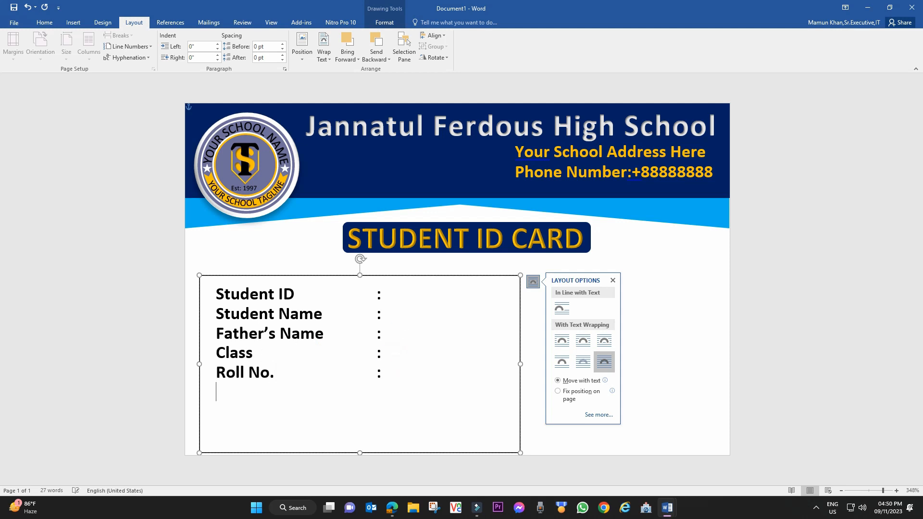
type("ed Date :")
key("Tab")
key("End")
key("Return")
type("Va")
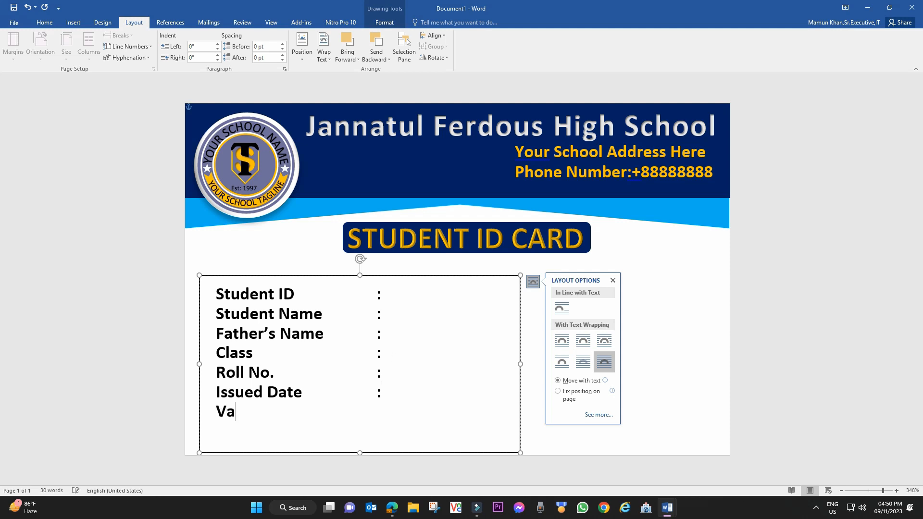
left_click(405, 419)
left_click(421, 418)
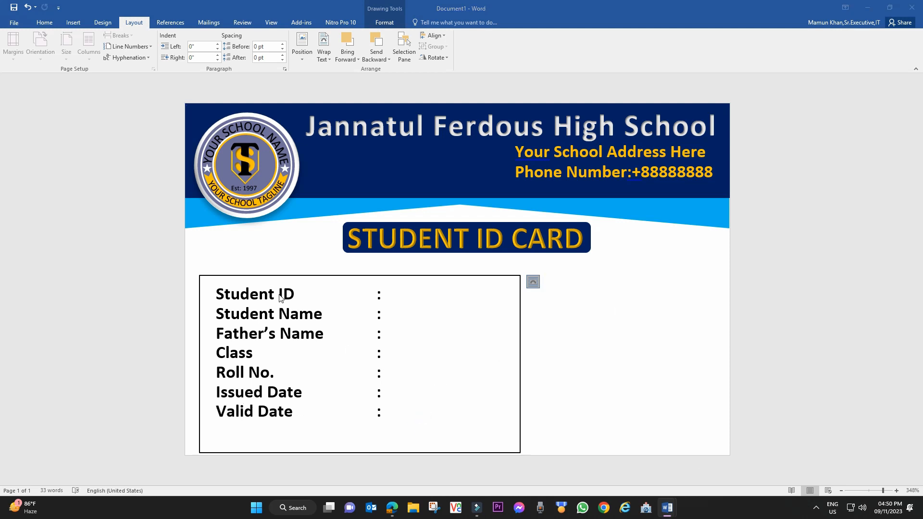
Set all labels in the student information text box to 10 pt.
left_click(412, 415)
key("ctrl+a")
left_click(45, 22)
left_click(130, 40)
type("10")
key("Return")
Enlarge the student information text box slightly upward and widen it towards the card's right side.
left_click_drag(360, 275, 360, 265)
left_click(433, 310)
left_click_drag(520, 358, 621, 359)
left_click(553, 361)
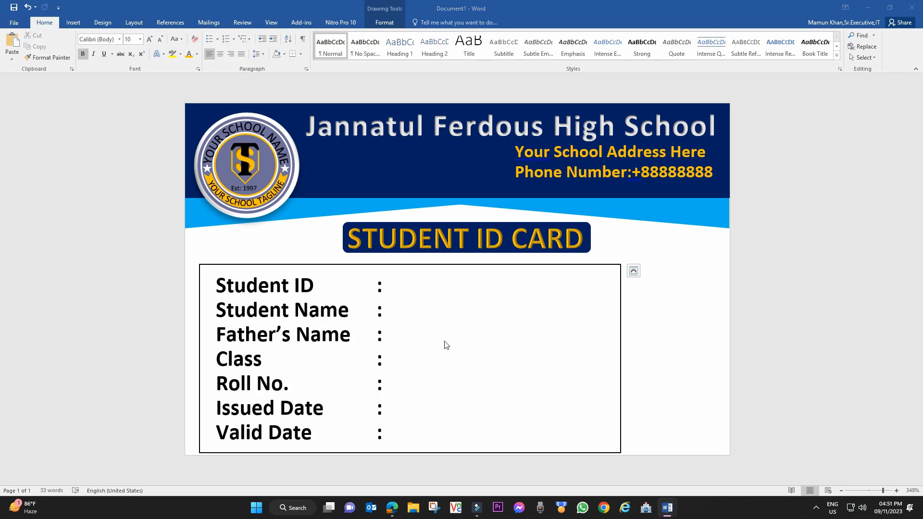
Shade the Student ID, Father’s Name and Roll No. lines with the lightest grey theme colour.
left_click(419, 286)
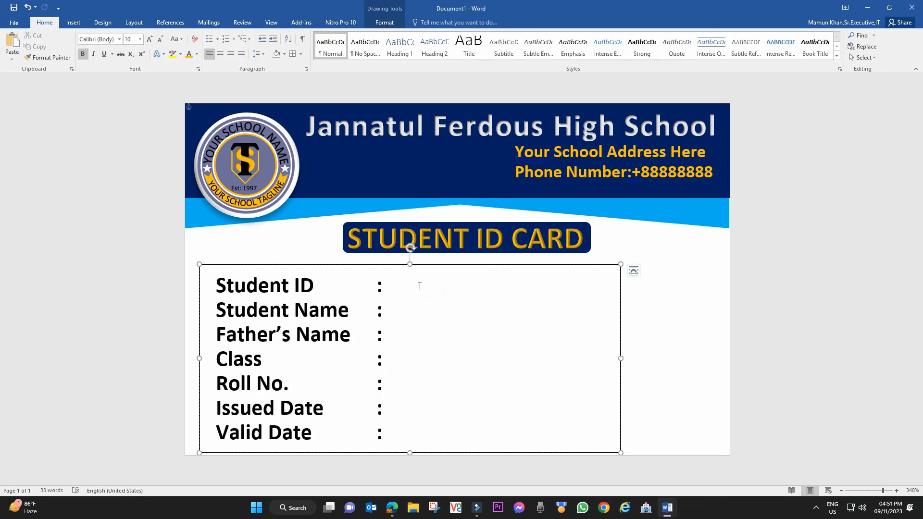
left_click_drag(413, 283, 214, 285)
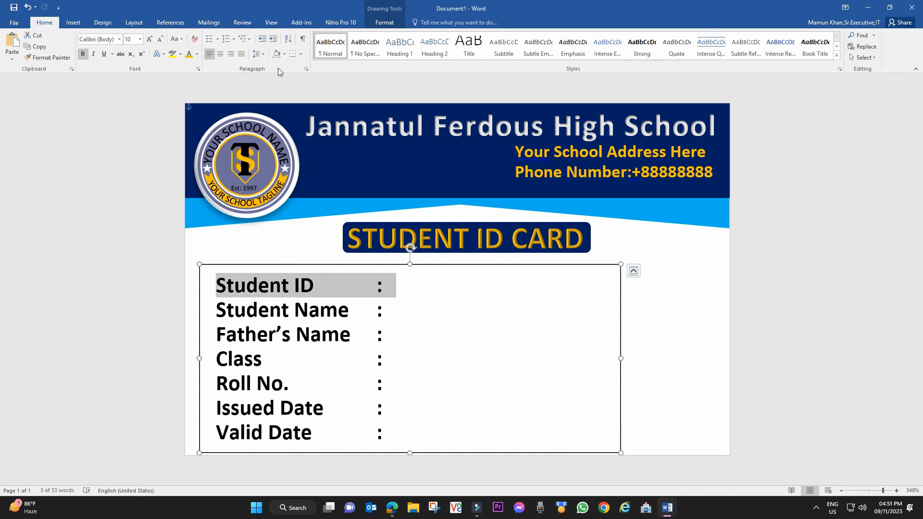
left_click(284, 54)
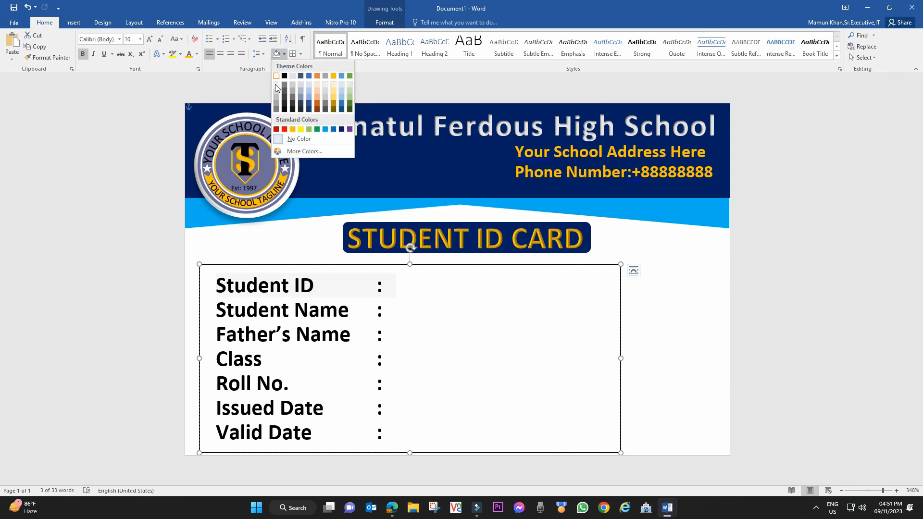
left_click(275, 85)
left_click_drag(418, 335, 216, 336)
left_click(278, 53)
left_click_drag(404, 385, 216, 383)
left_click(278, 54)
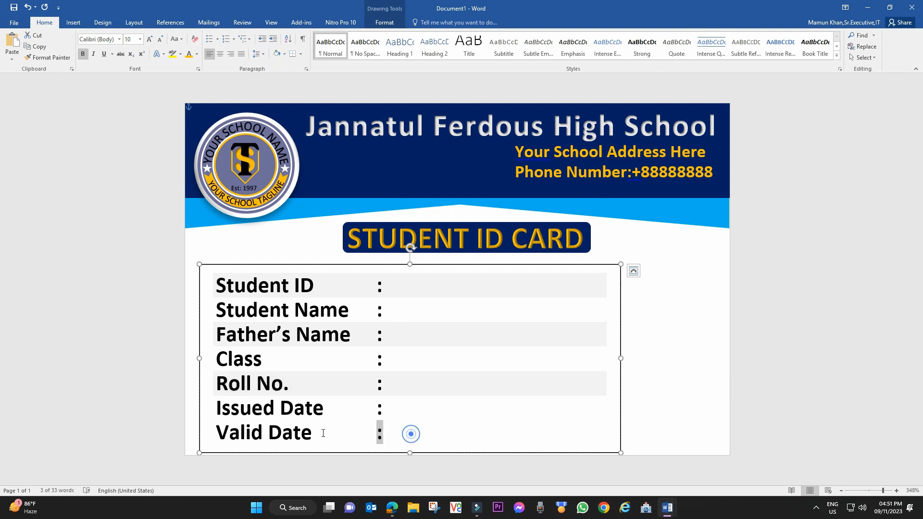
Apply the same light grey shading across the full Valid Date line.
left_click_drag(399, 433, 216, 433)
left_click(280, 57)
left_click(457, 407)
left_click_drag(491, 435, 289, 429)
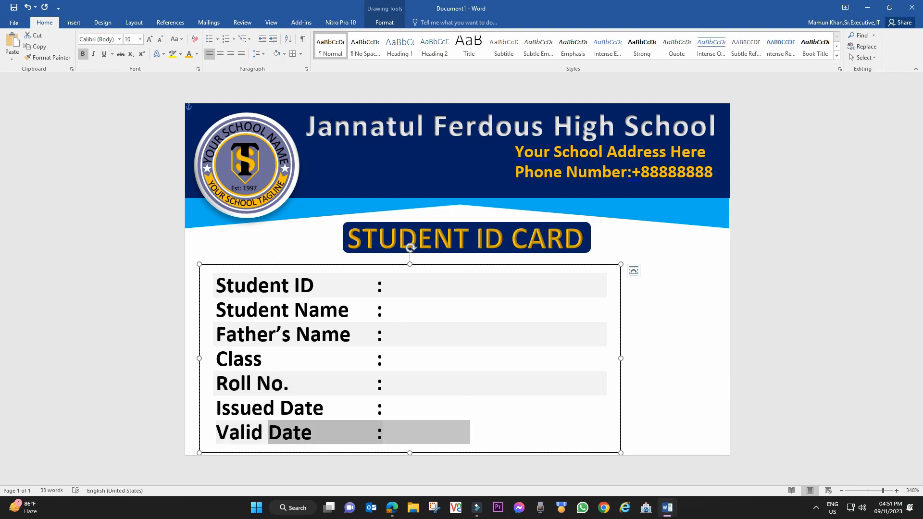
left_click(278, 55)
left_click(595, 417)
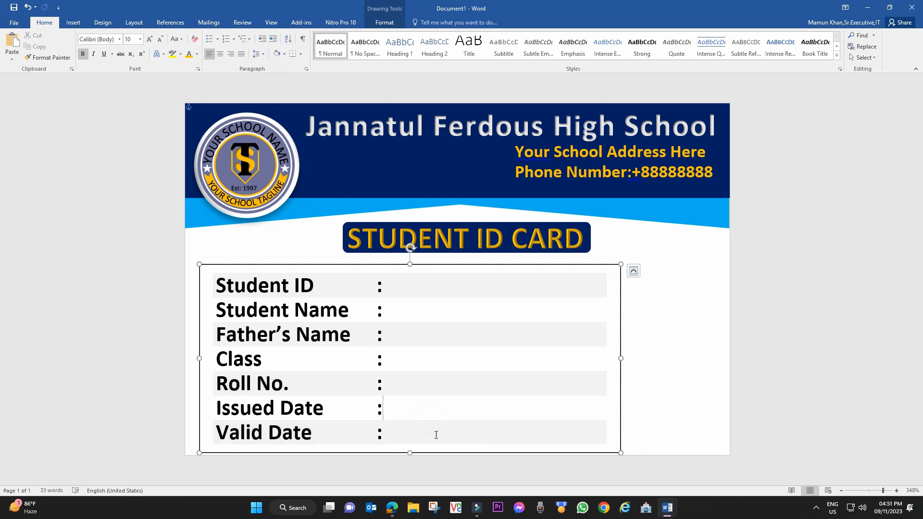
Replace the labels with filled-in details: an ID number, placeholder names, class iii, roll number, issued date 08/08/2023 and valid date 07/08/2027.
left_click_drag(435, 435, 199, 291)
type("Student ID\t: 183533 Student Name\t: Student Name Here Father’s Name\t: Father Name Here Class\t\t: iii Roll No\t\t: 01 Issued Date\t: 08/08/2023 Valid Date\t: 07/08/2027")
left_click(684, 367)
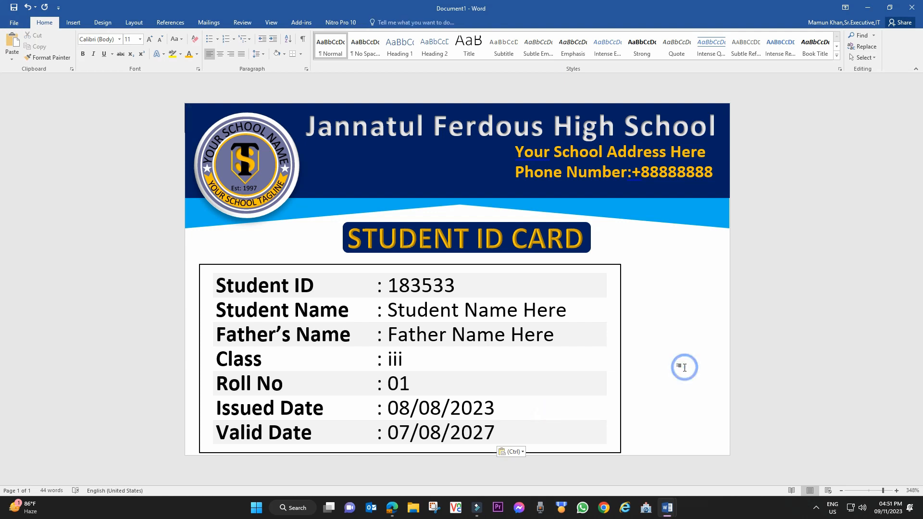
Remove the outline from the student information text box.
left_click(575, 264)
left_click(348, 46)
left_click(360, 132)
left_click(674, 351)
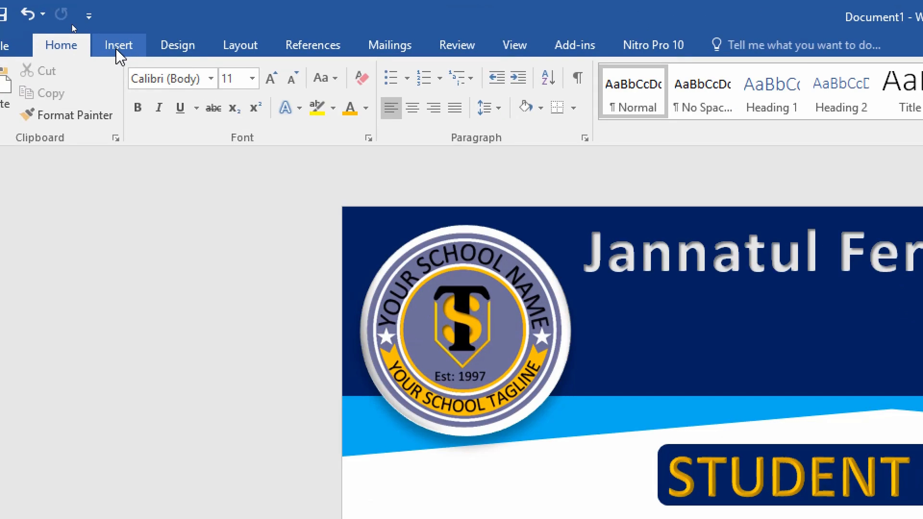
Insert the picture IMG OF Id.jpg and set its text wrapping to In Front of Text.
left_click(71, 24)
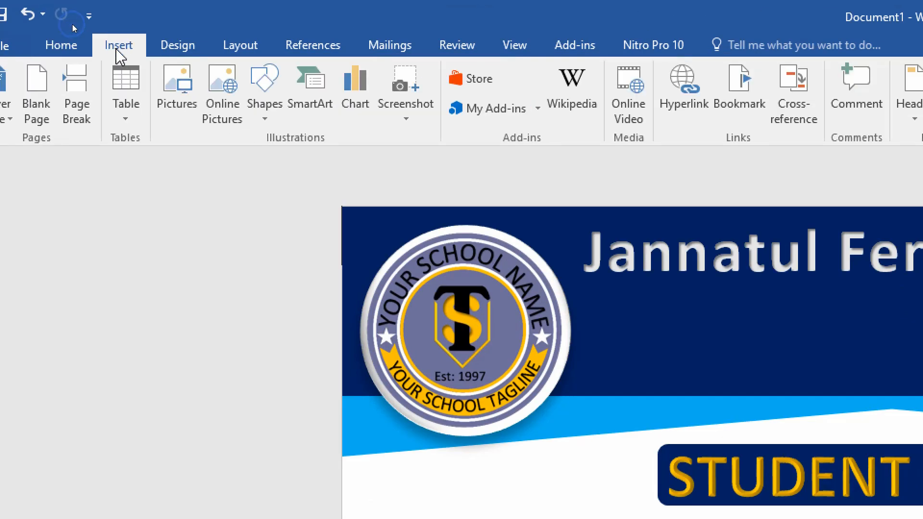
left_click(185, 115)
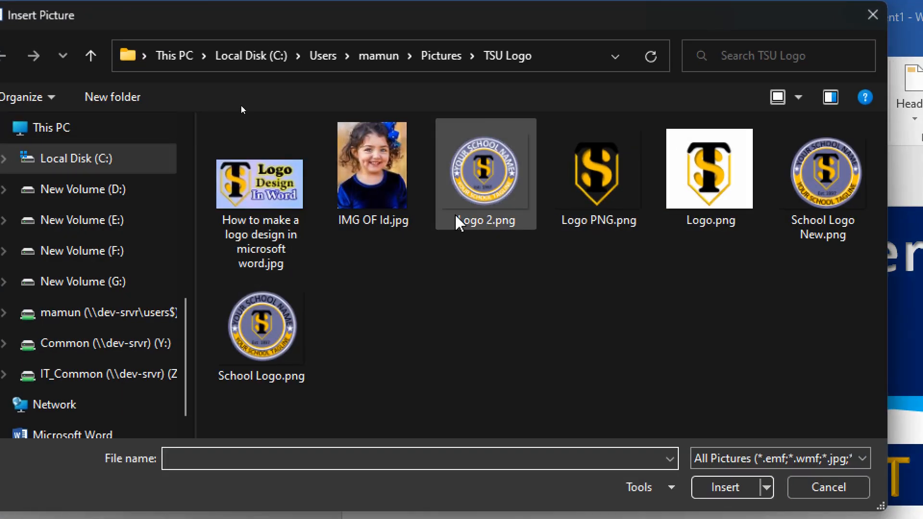
double_click(387, 186)
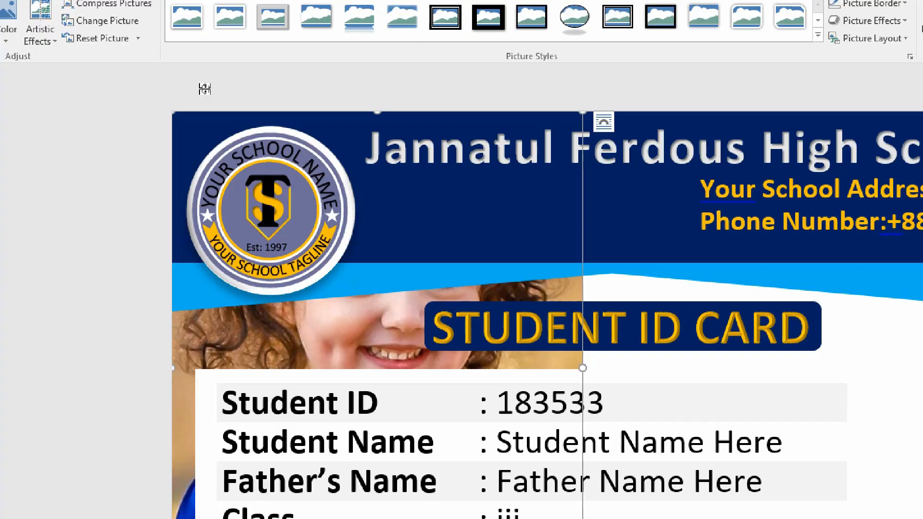
left_click(881, 220)
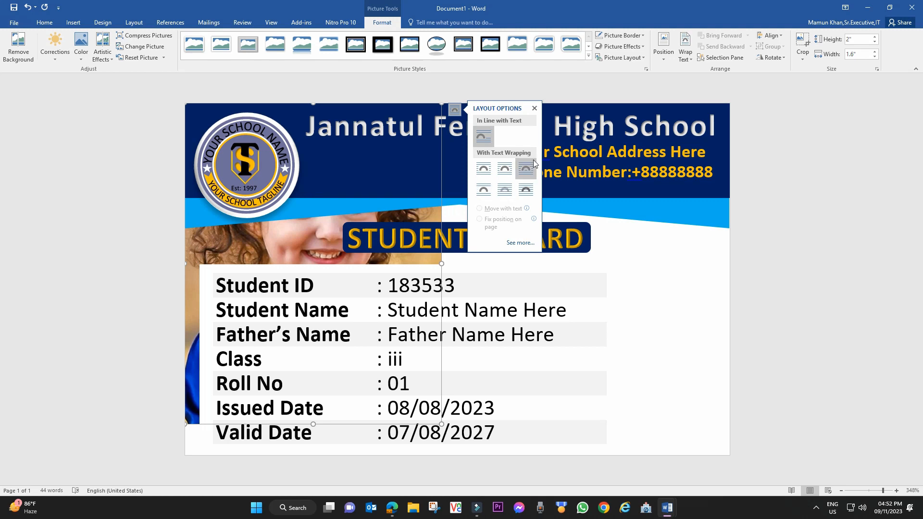
left_click(526, 190)
Shrink the student photo proportionally to about 0.65 by 0.52 inches and place it to the right of the student details.
left_click_drag(362, 261, 645, 300)
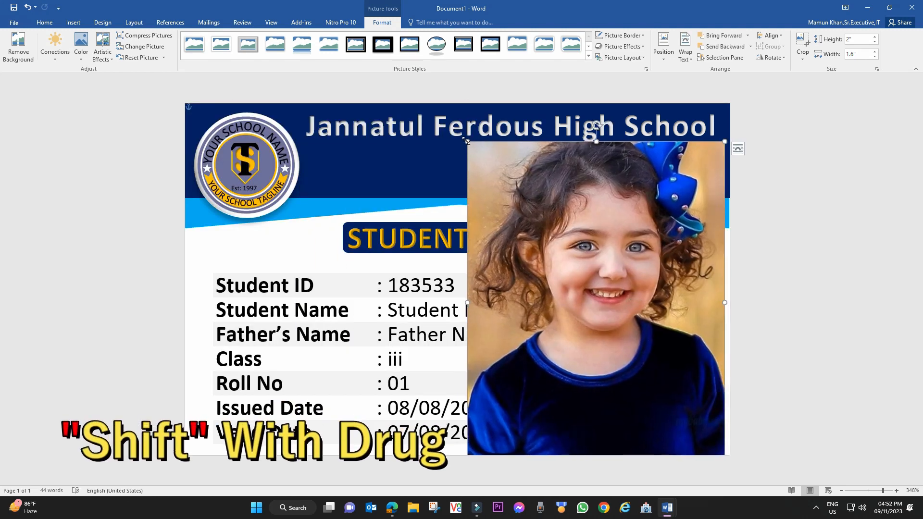
left_click_drag(465, 140, 610, 319)
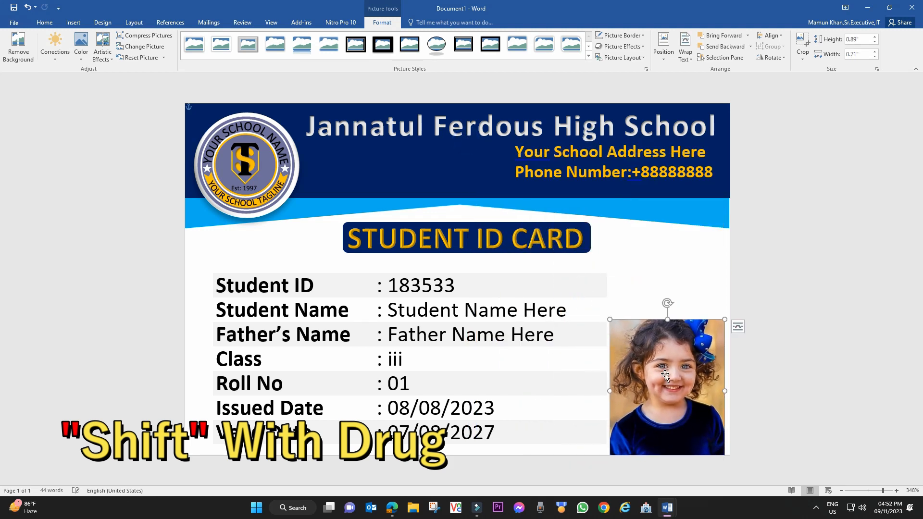
left_click_drag(668, 375, 661, 267)
left_click_drag(604, 235, 635, 274)
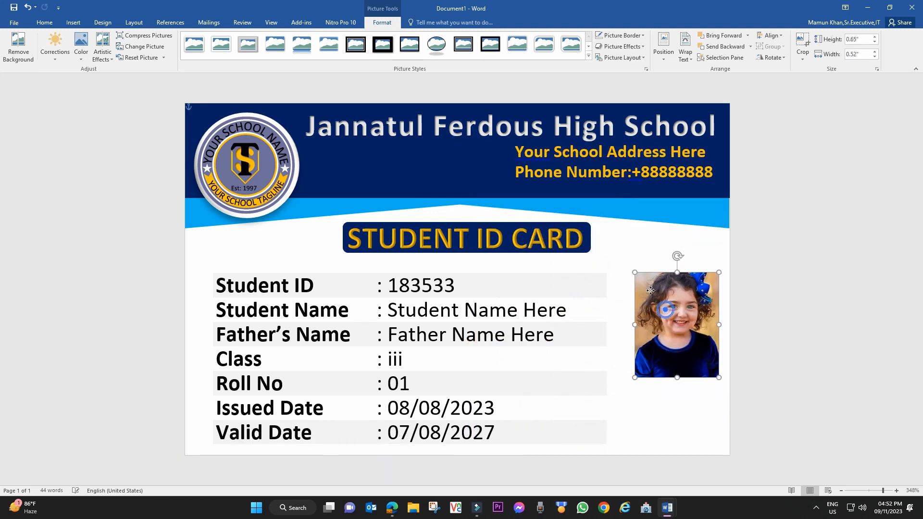
left_click_drag(666, 310, 650, 290)
left_click(683, 410)
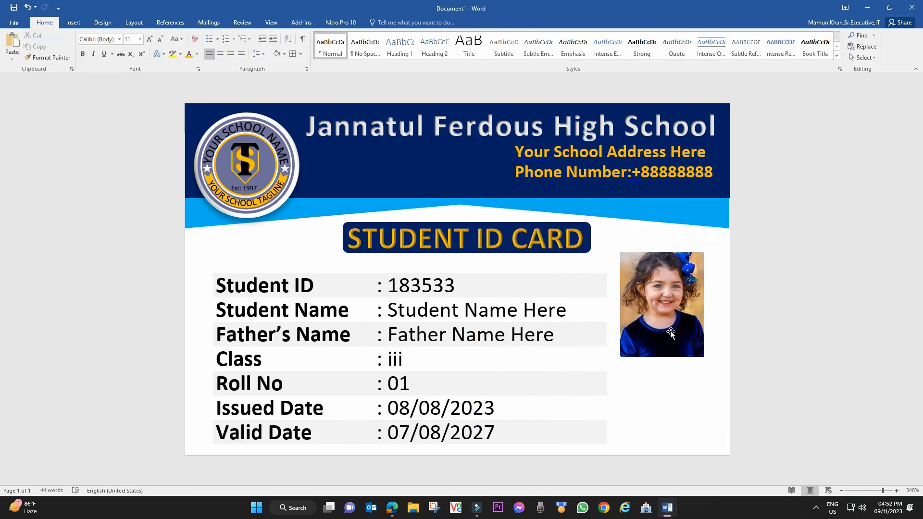
Shift the student information text box left so it reaches the card's left edge.
left_click(671, 331)
left_click(660, 429)
left_click(498, 408)
left_click_drag(474, 263, 460, 262)
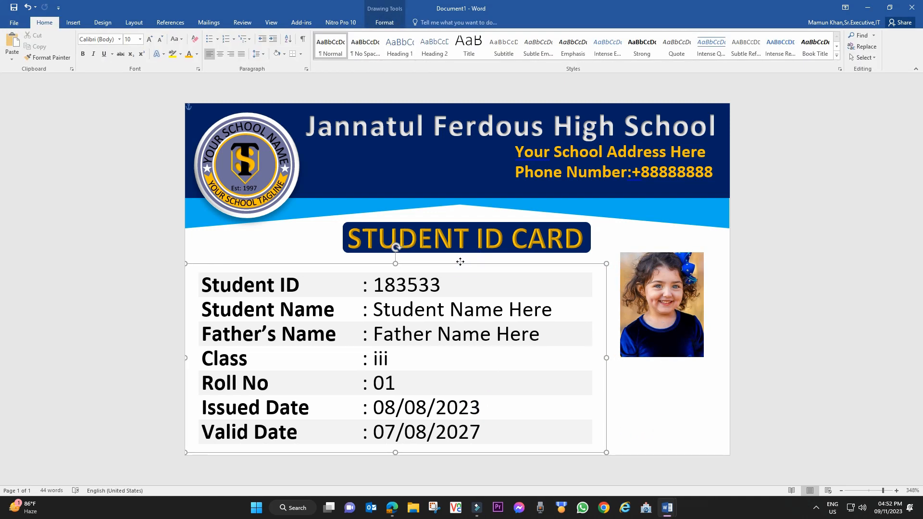
left_click(655, 402)
Enlarge the student photo slightly towards its lower-left corner and nudge it up beside the student details.
left_click(655, 320)
left_click_drag(617, 356, 605, 361)
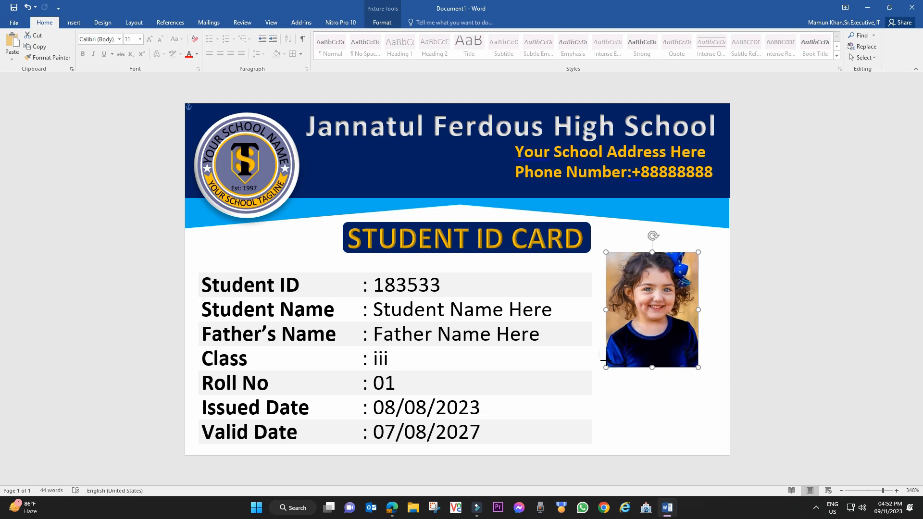
left_click_drag(661, 323, 661, 320)
left_click(654, 416)
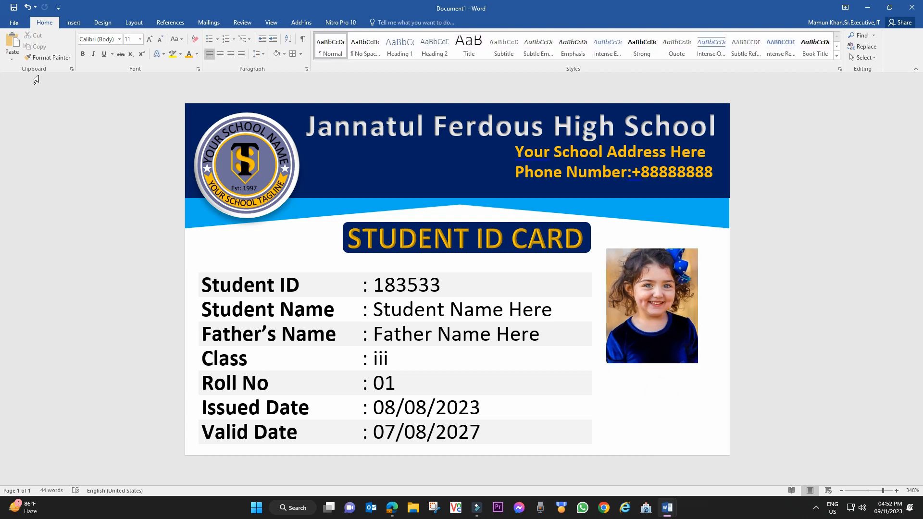
Draw a text box about 0.22 by 0.65 inches below the student photo and enter Signature in it.
left_click(72, 23)
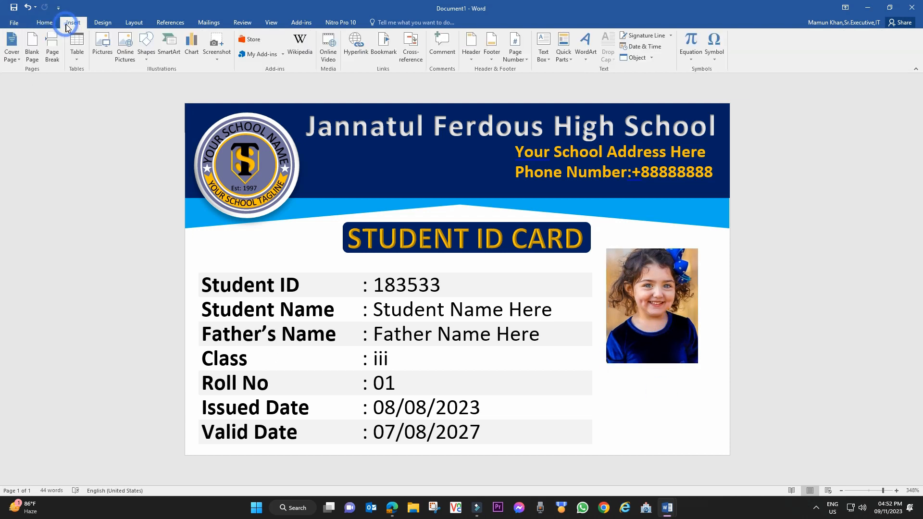
left_click(548, 59)
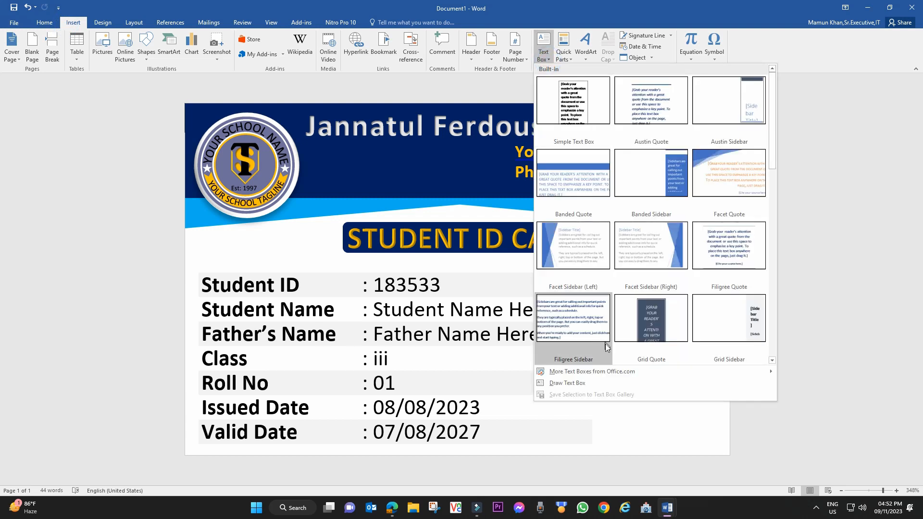
left_click(586, 383)
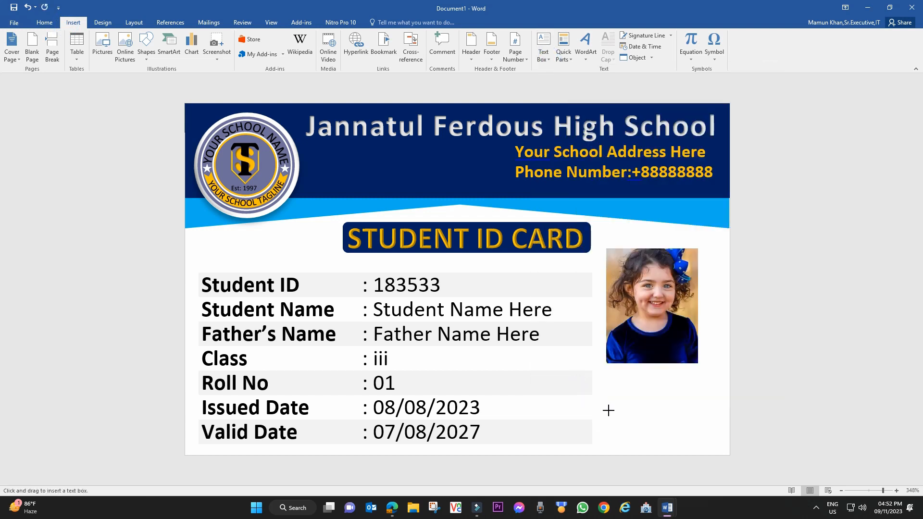
left_click_drag(608, 411, 713, 446)
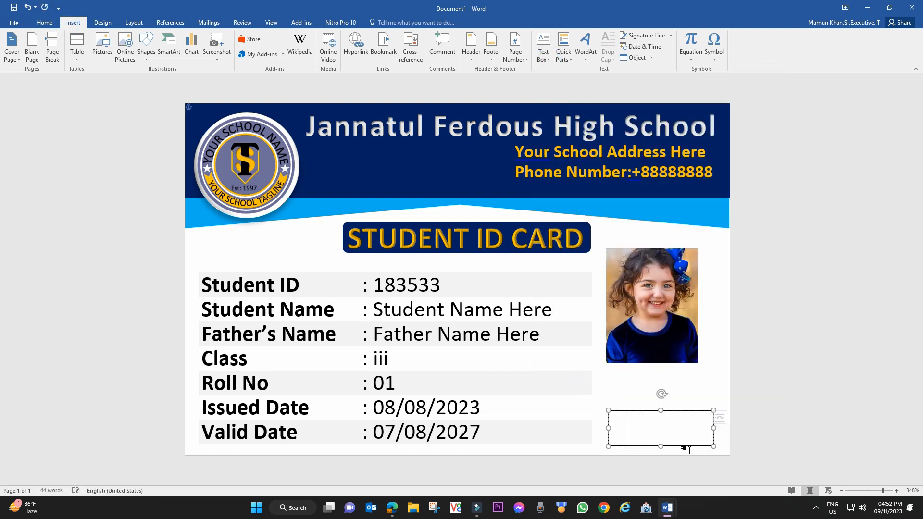
left_click(641, 431)
type("Sign")
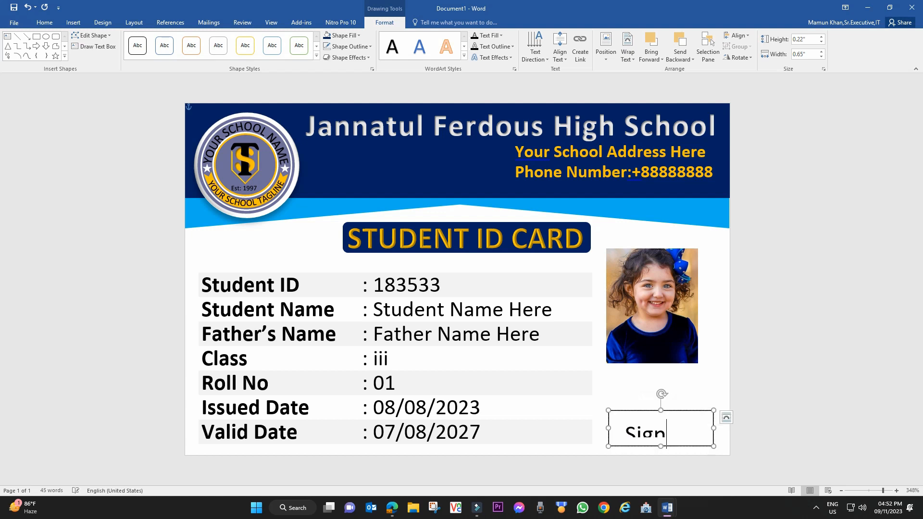
type("atur")
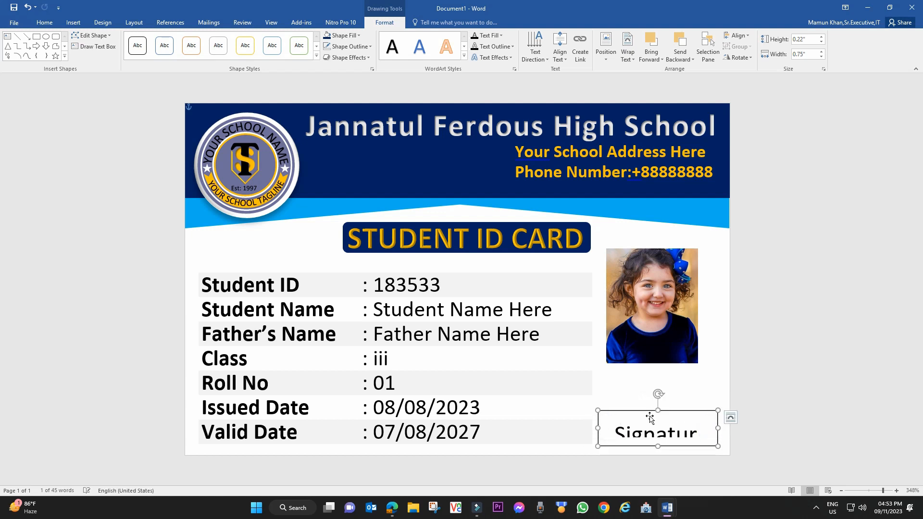
Enlarge the Signature text box to about 0.26 inches high and 0.8 inches wide to fit the word.
left_click(697, 465)
left_click_drag(690, 402, 726, 430)
double_click(693, 430)
left_click(702, 447)
left_click(700, 395)
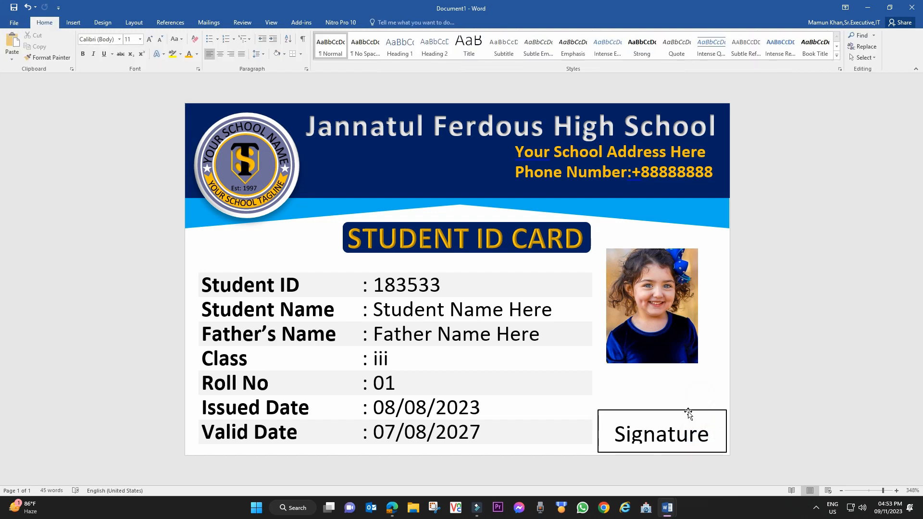
Remove the outline from the Signature text box.
left_click(689, 411)
left_click(359, 56)
left_click(360, 46)
left_click(357, 130)
left_click(642, 390)
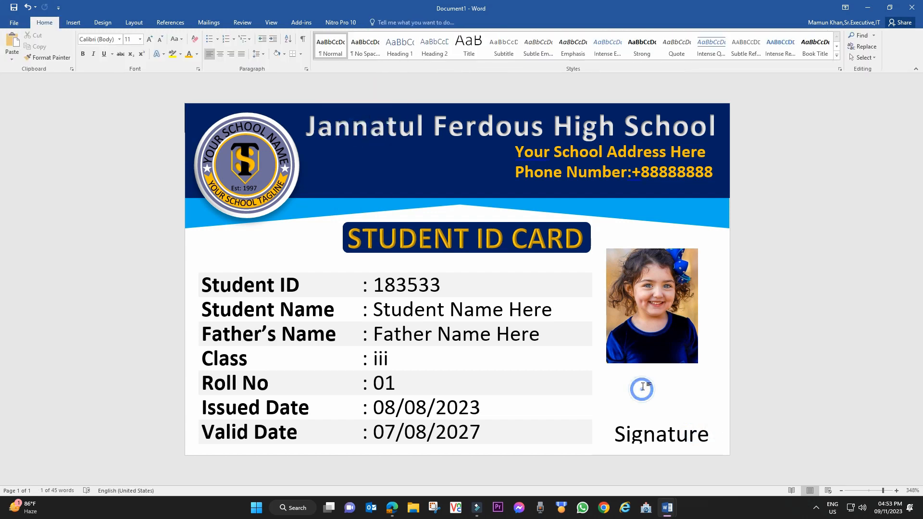
Draw a straight horizontal line just above the word Signature and extend its text box downward to show the full lettering.
left_click(73, 22)
left_click(145, 57)
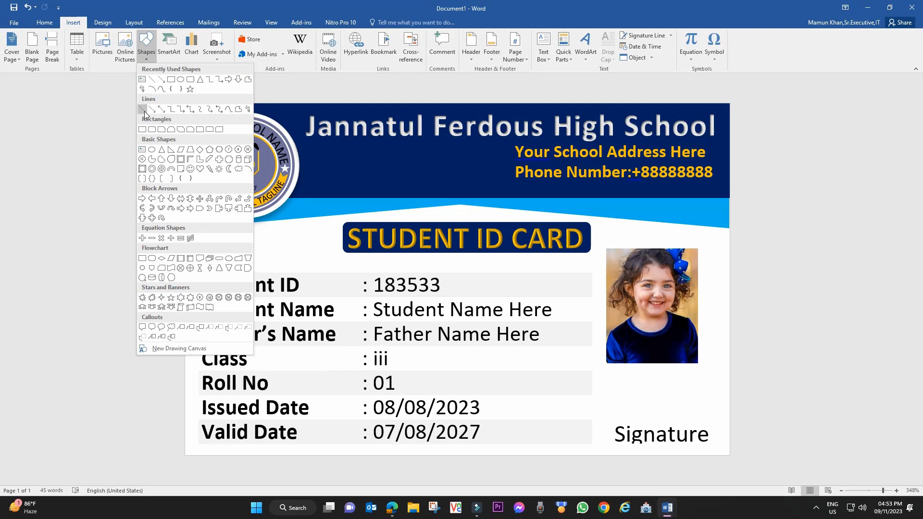
left_click(142, 170)
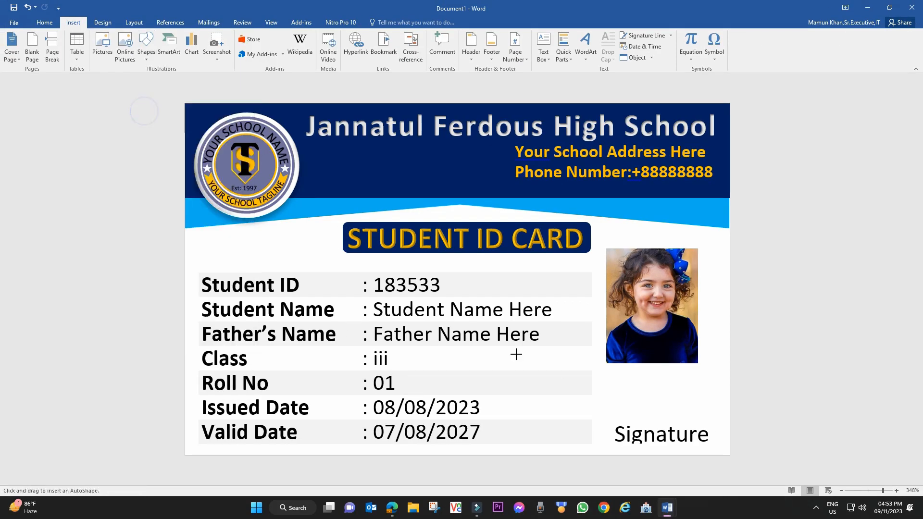
left_click_drag(615, 423, 706, 422)
left_click(647, 440)
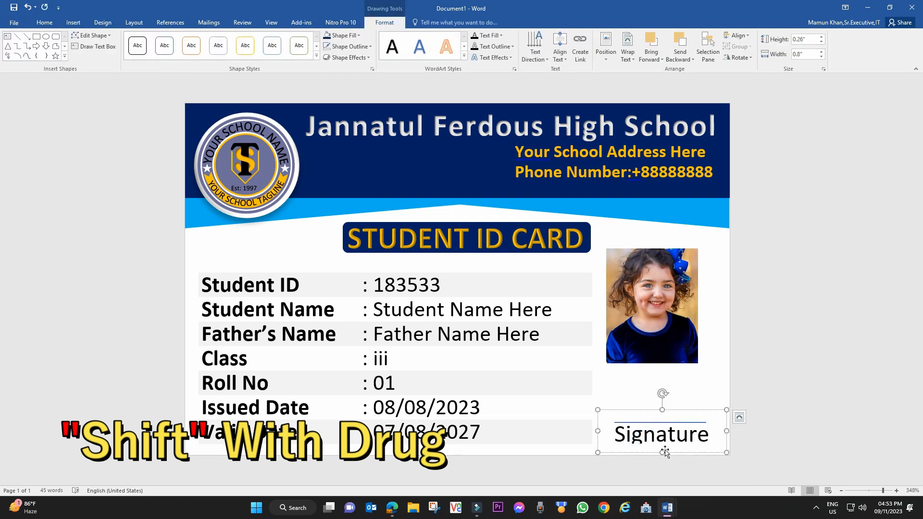
left_click(652, 380)
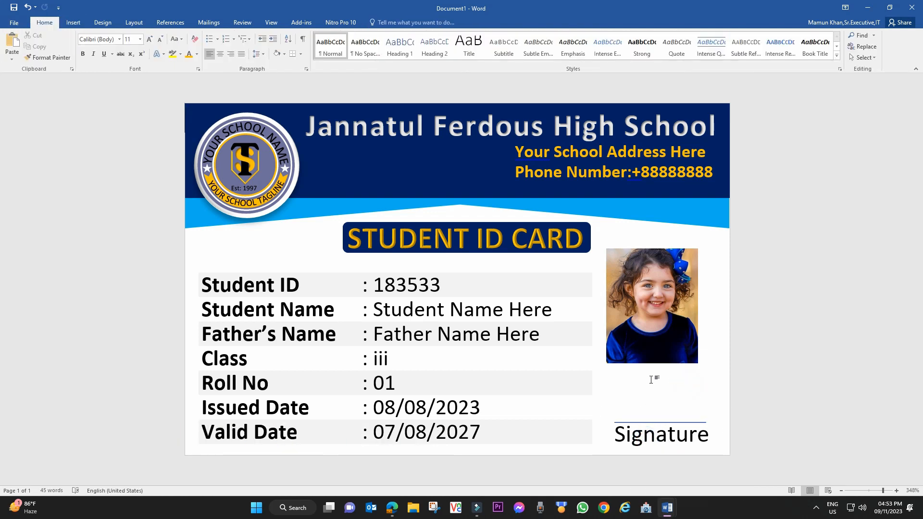
scroll(636, 365, "down", 5, "ctrl")
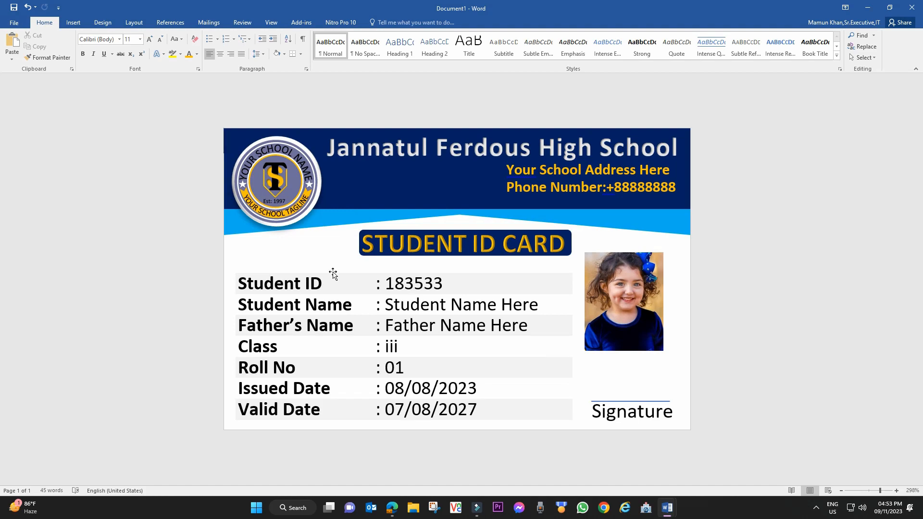
scroll(452, 300, "up", 17, "ctrl")
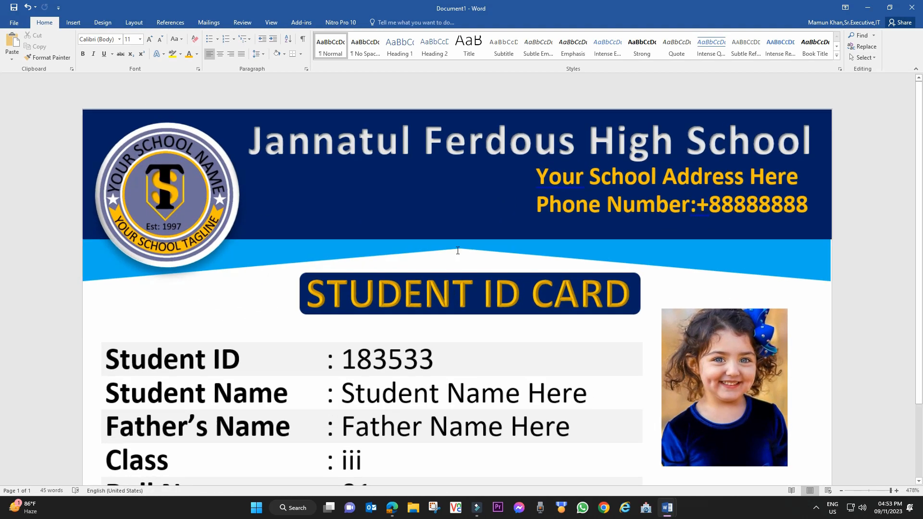
scroll(457, 251, "down", 20, "ctrl")
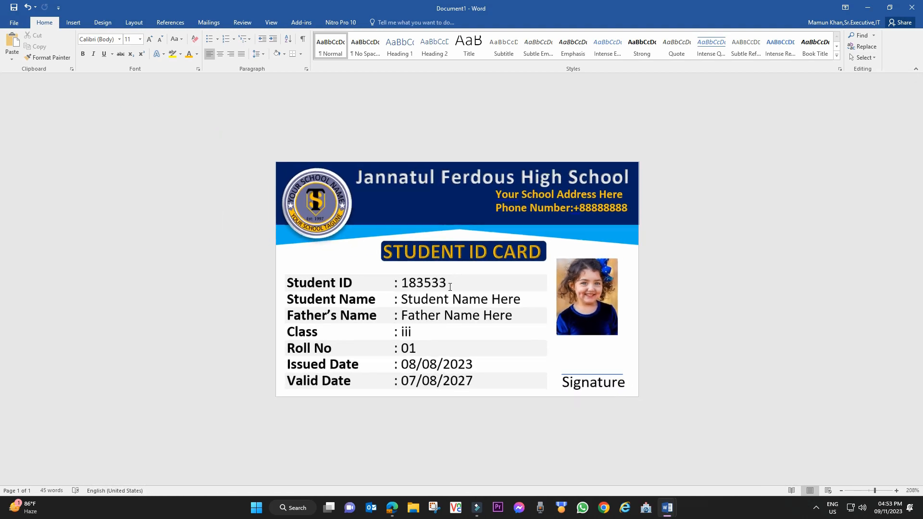
scroll(449, 294, "up", 20, "ctrl")
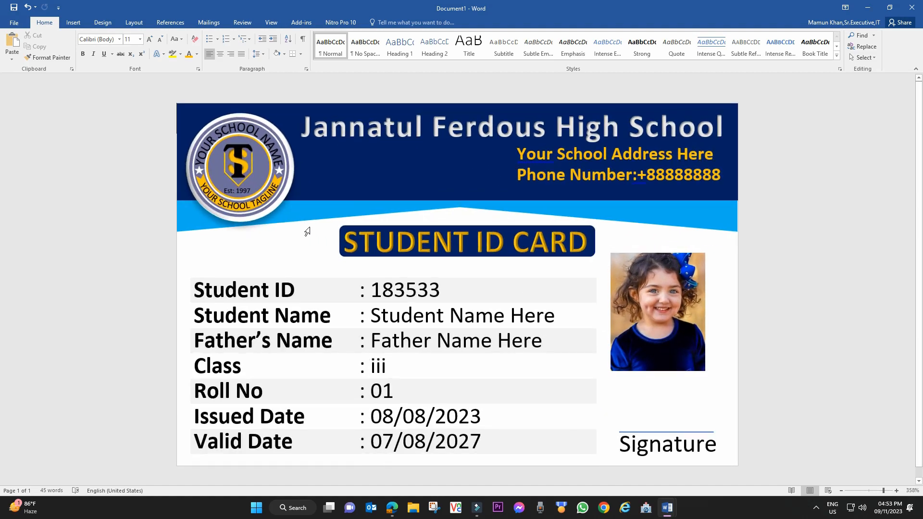
scroll(437, 296, "up", 8, "ctrl")
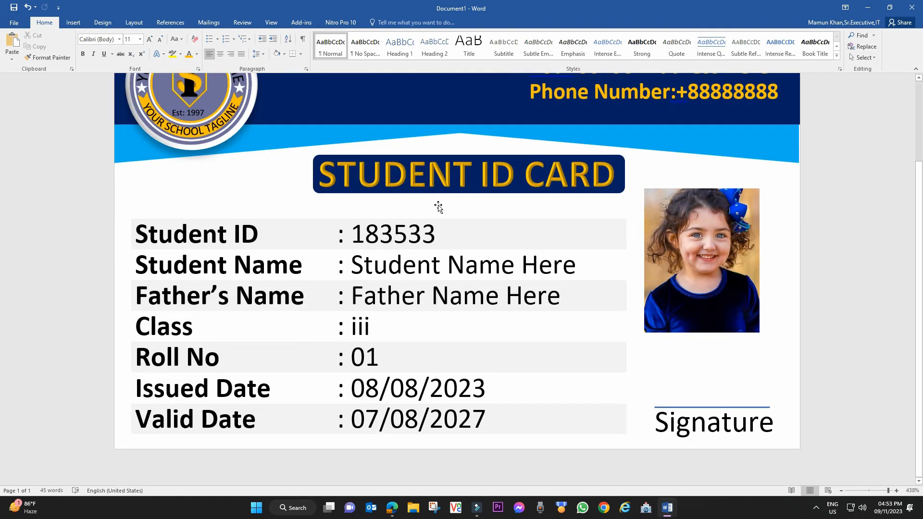